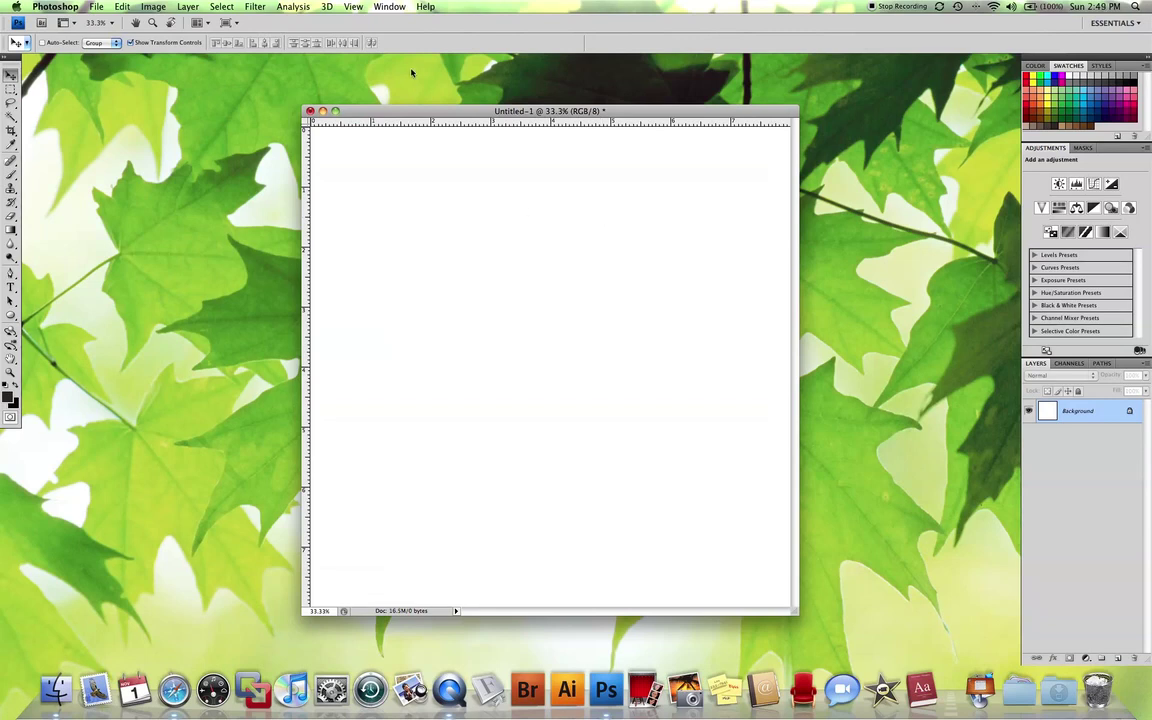
- Move the blank Untitled-1 document window slightly down and to the left
{"action": "left_click_drag", "start_coordinate": [443, 113], "coordinate": [437, 120]}
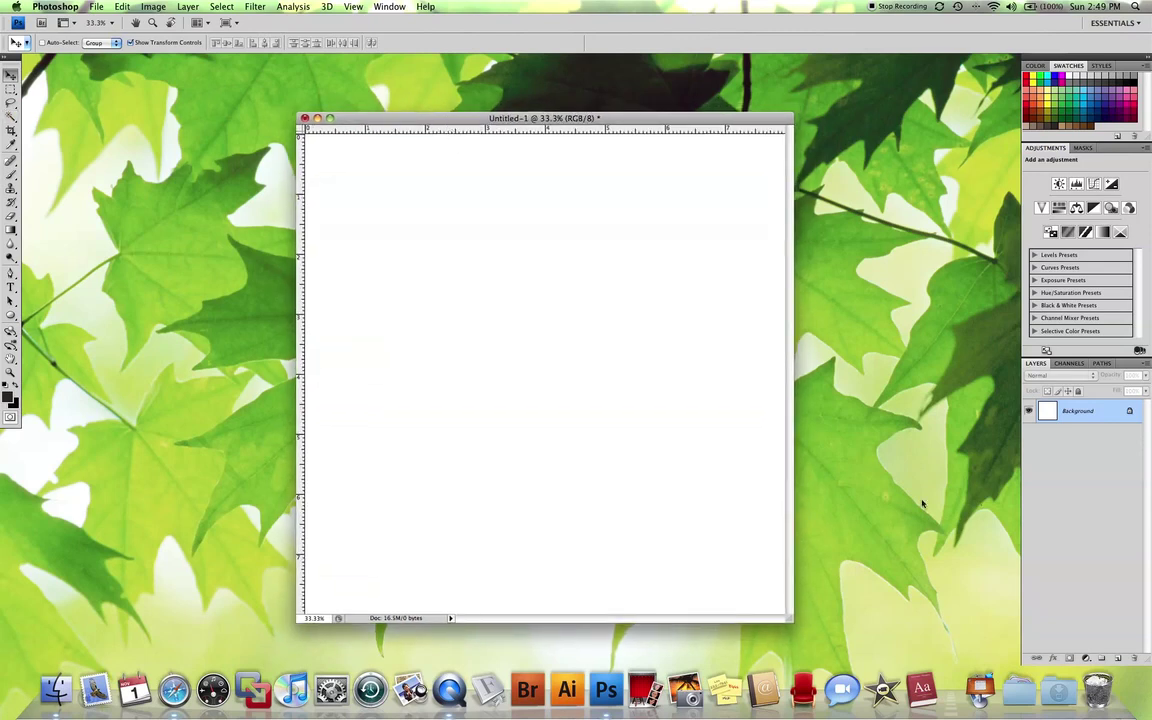
- On a new Layer 1, fill a square selection near the canvas centre with purple, then deselect
{"action": "left_click", "coordinate": [1118, 659]}
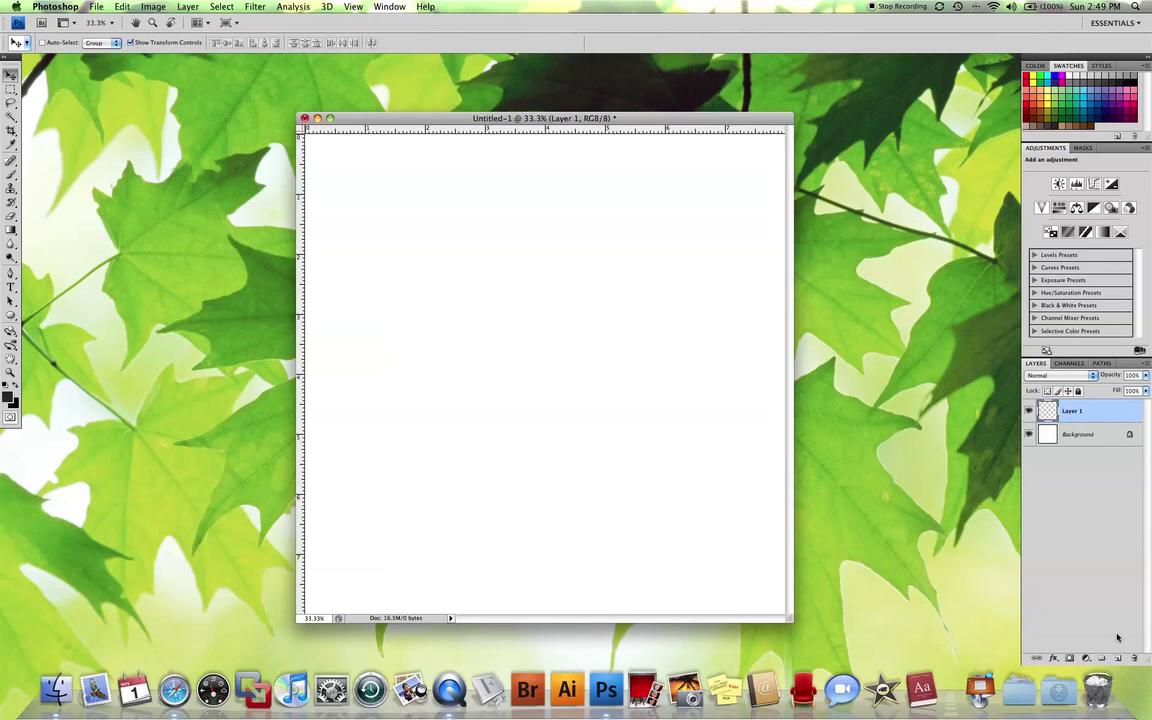
{"action": "left_click", "coordinate": [10, 88]}
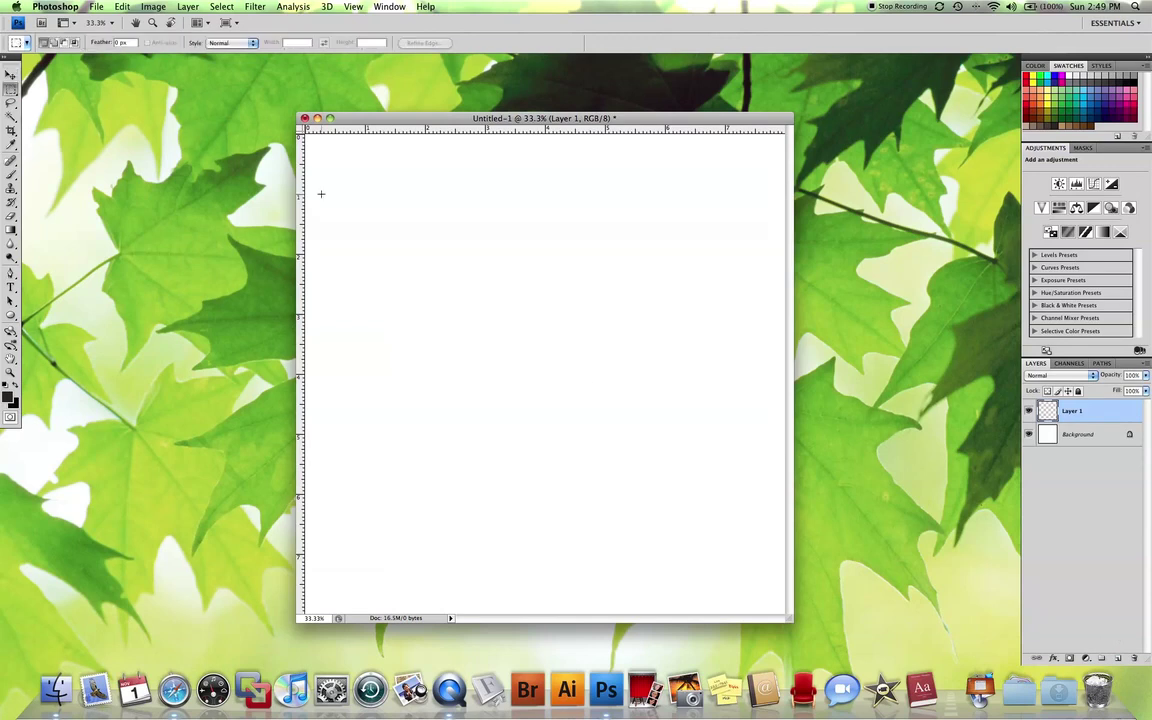
{"action": "left_click_drag", "start_coordinate": [486, 295], "coordinate": [648, 458]}
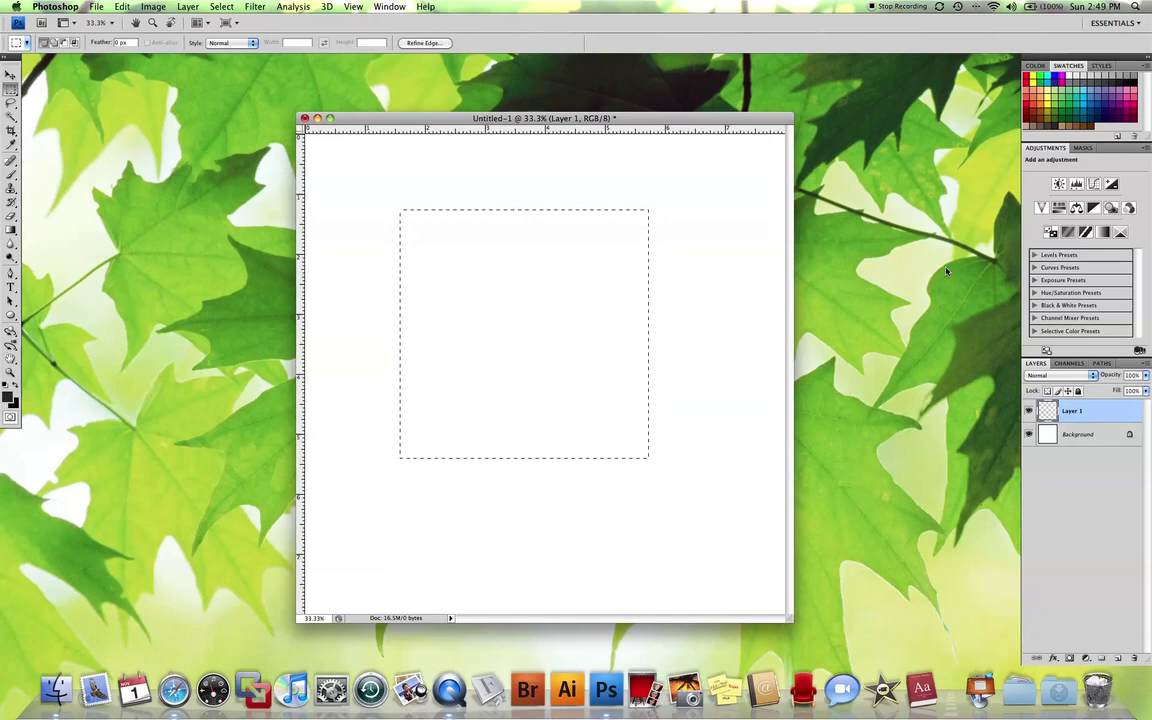
{"action": "left_click", "coordinate": [1117, 113]}
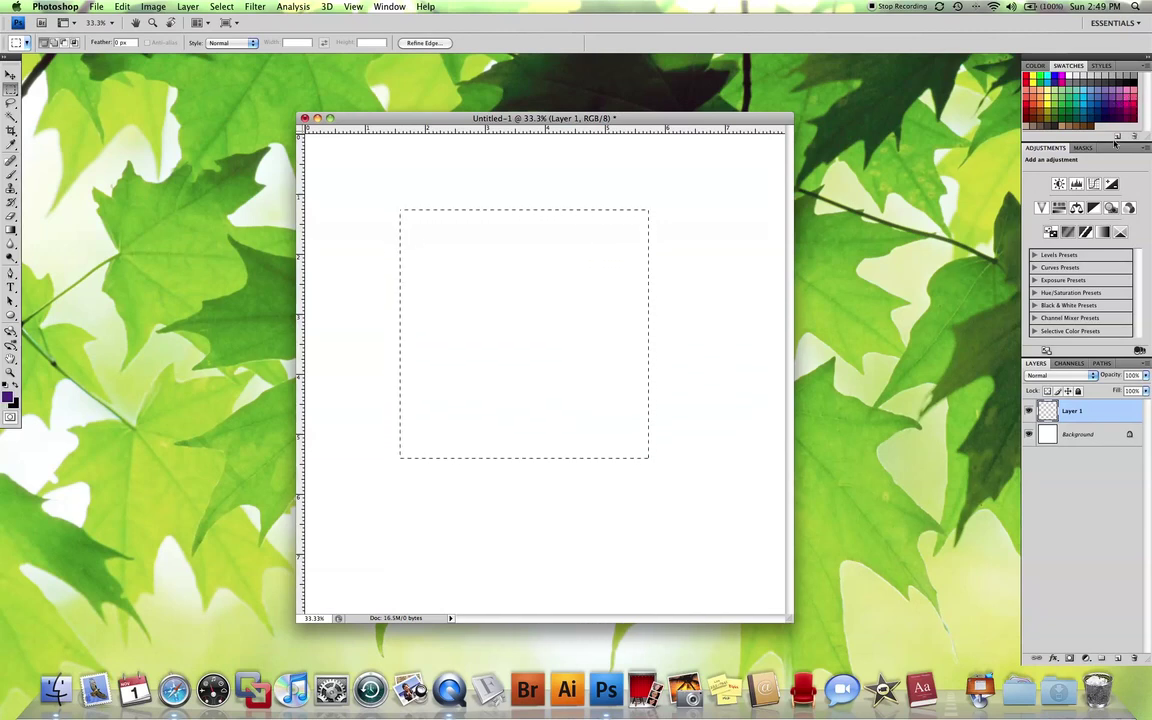
{"action": "key", "text": "alt+BackSpace"}
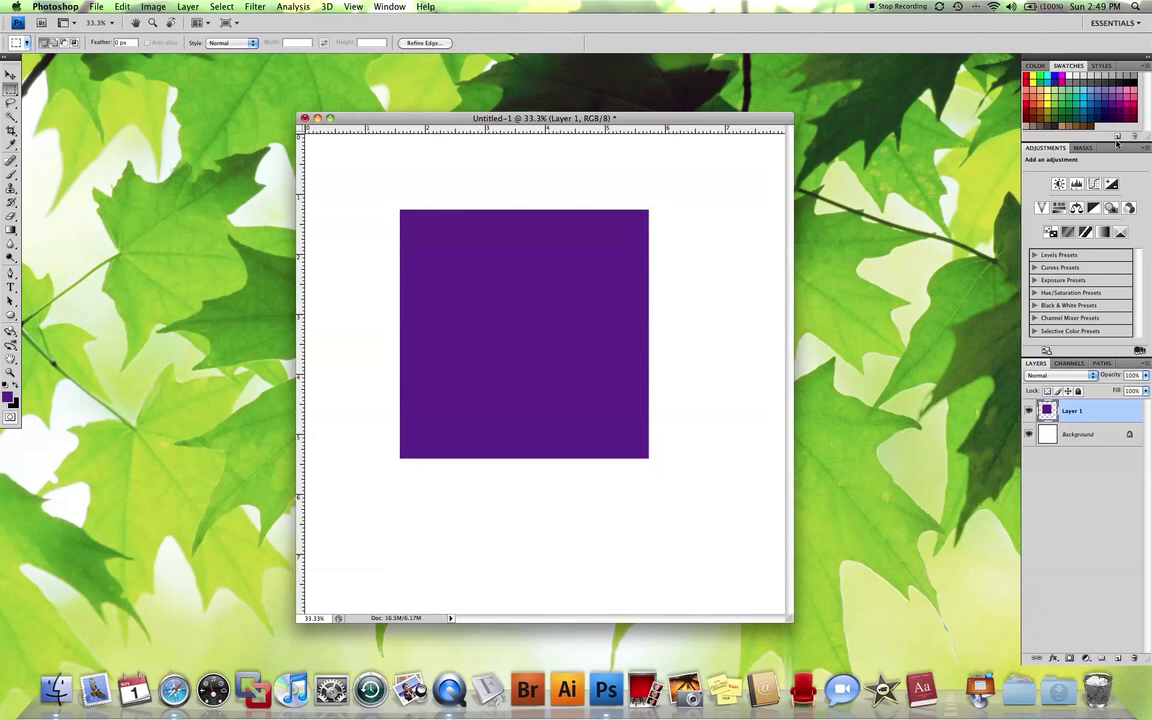
{"action": "key", "text": "super+d"}
- Drag a vertical guide and a horizontal guide from the rulers to cross at the square's centre
{"action": "left_click", "coordinate": [10, 75]}
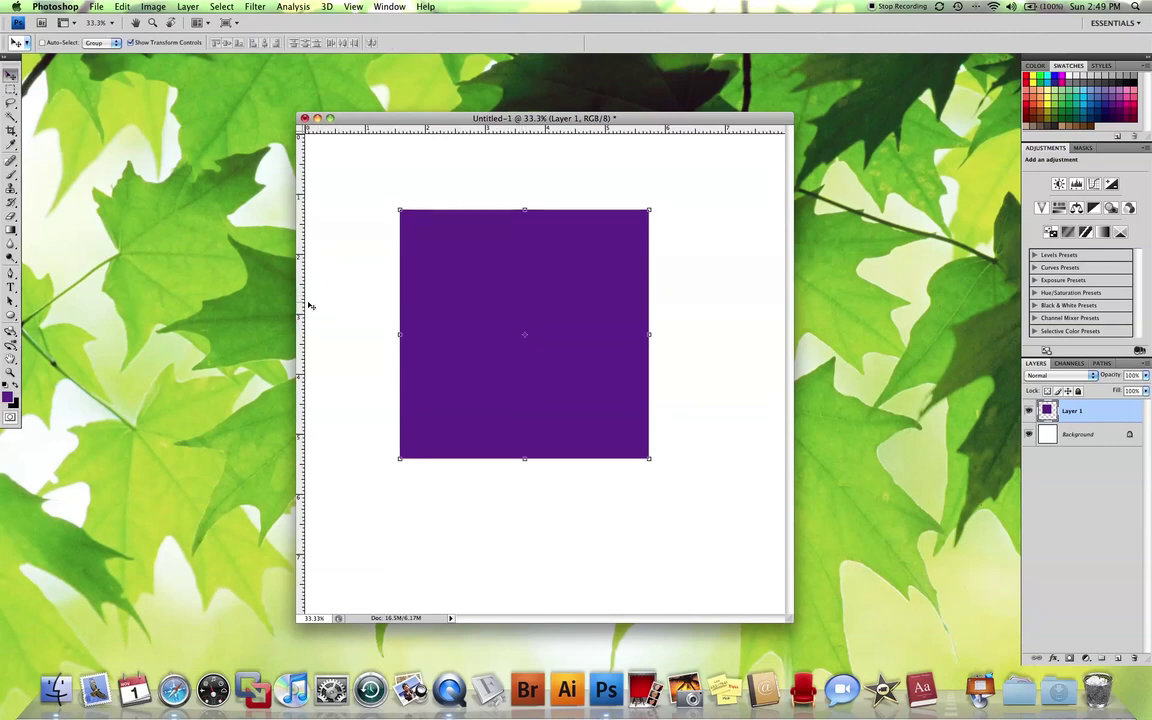
{"action": "left_click_drag", "start_coordinate": [303, 306], "coordinate": [525, 305]}
{"action": "left_click_drag", "start_coordinate": [545, 132], "coordinate": [537, 335]}
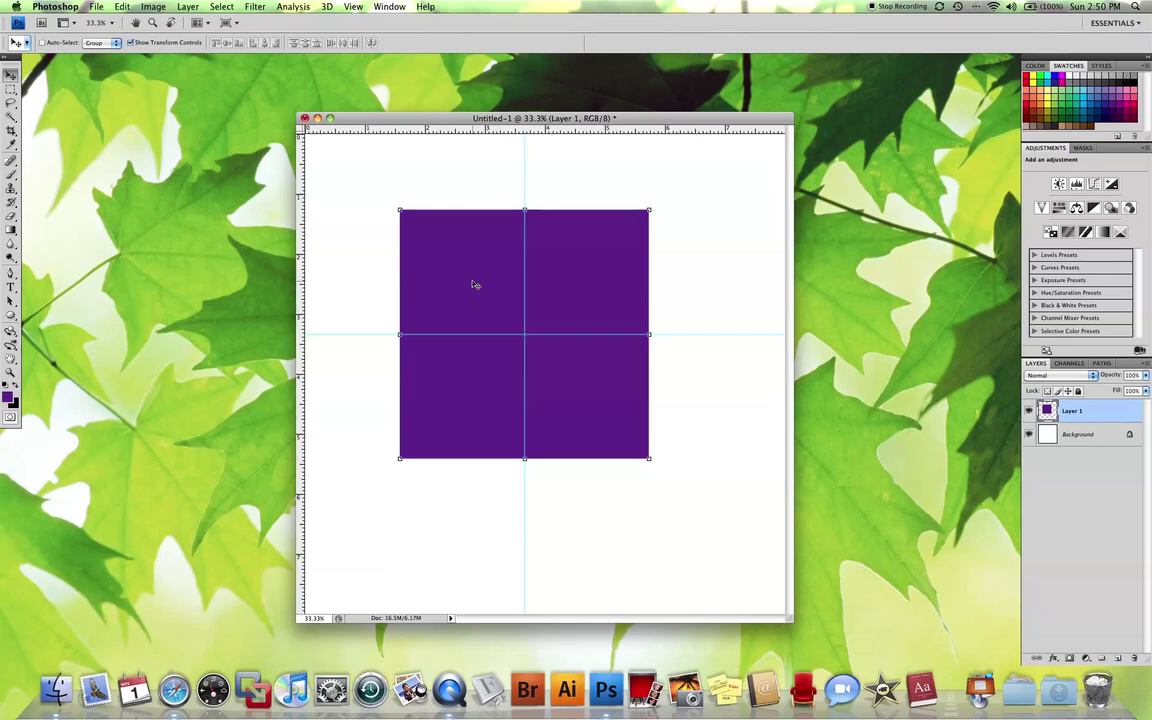
- On a new Layer 2, fill a circle in the square's top-left quarter with grey
{"action": "left_click", "coordinate": [1119, 657]}
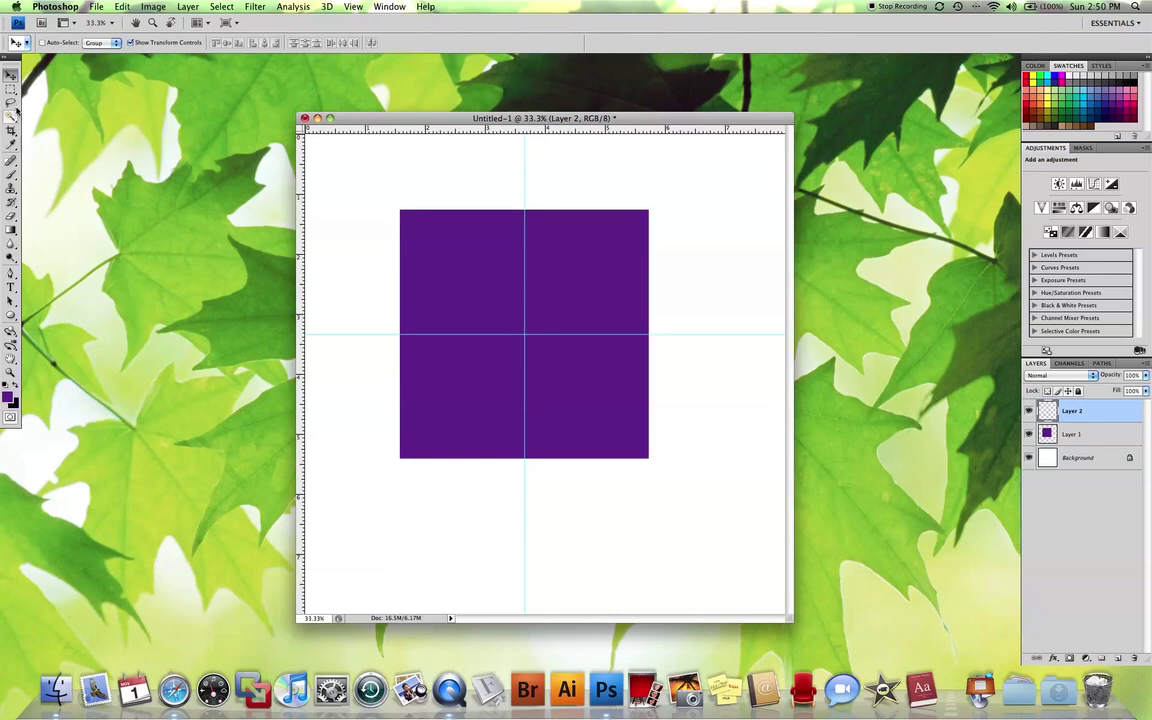
{"action": "left_click_drag", "start_coordinate": [10, 88], "coordinate": [36, 99]}
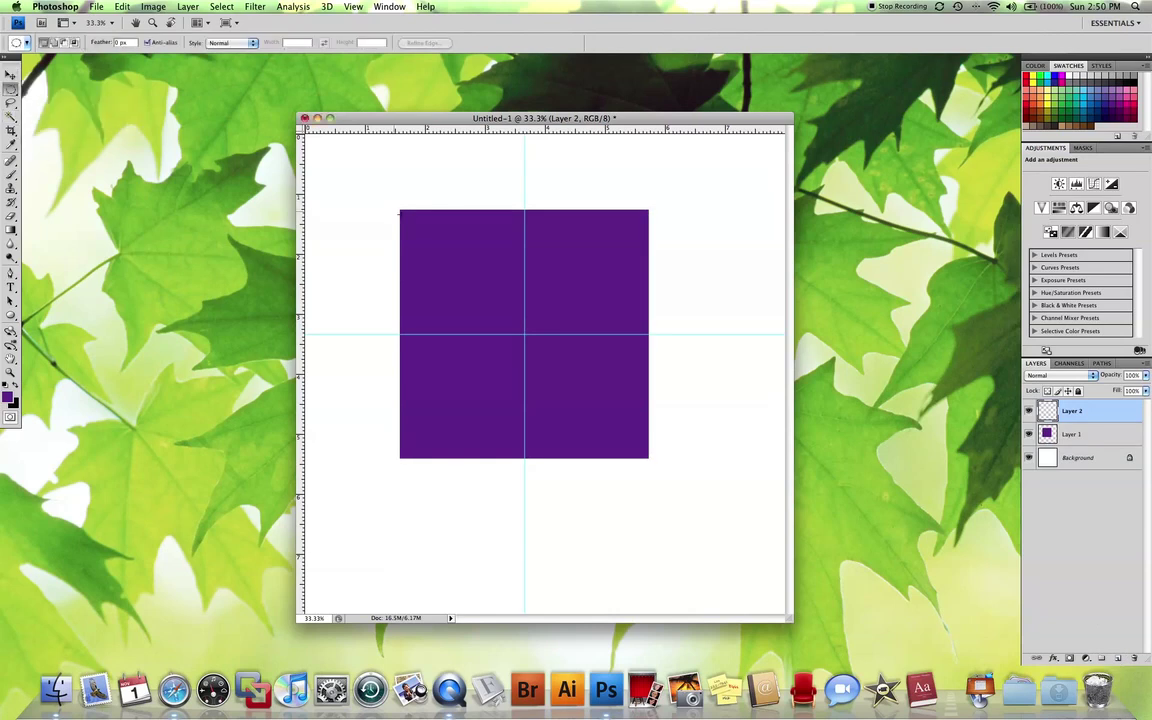
{"action": "left_click_drag", "start_coordinate": [404, 219], "coordinate": [491, 306]}
{"action": "left_click_drag", "start_coordinate": [404, 218], "coordinate": [509, 324]}
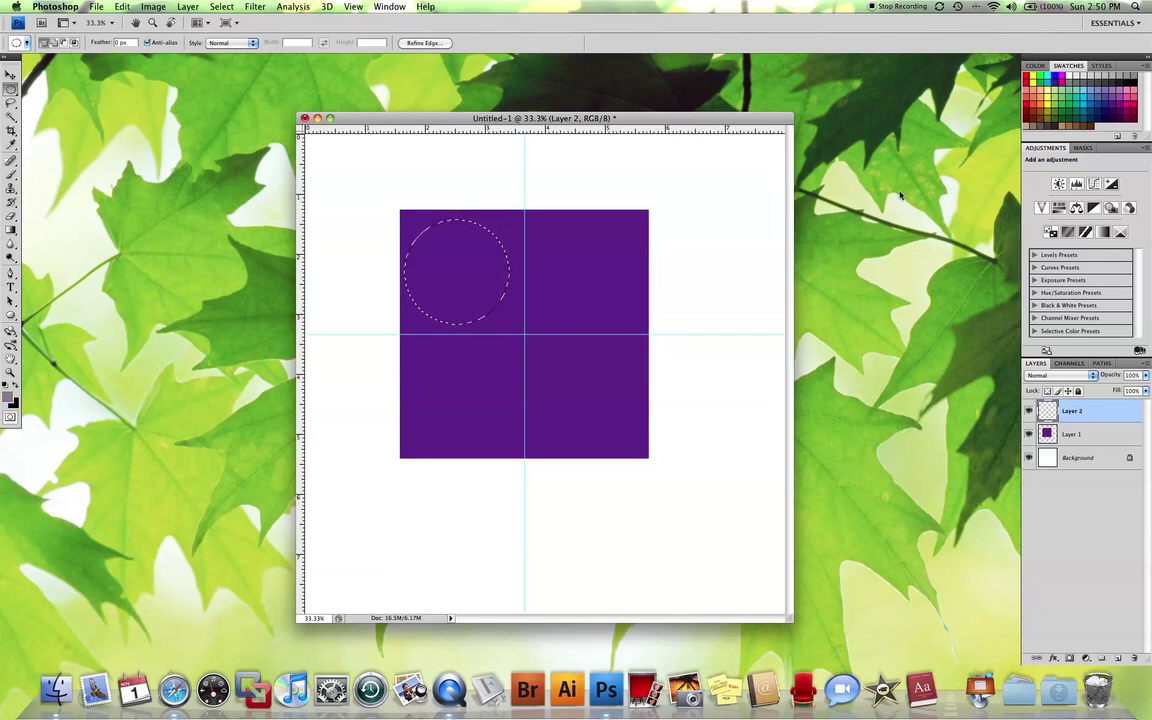
{"action": "key", "text": "alt+BackSpace"}
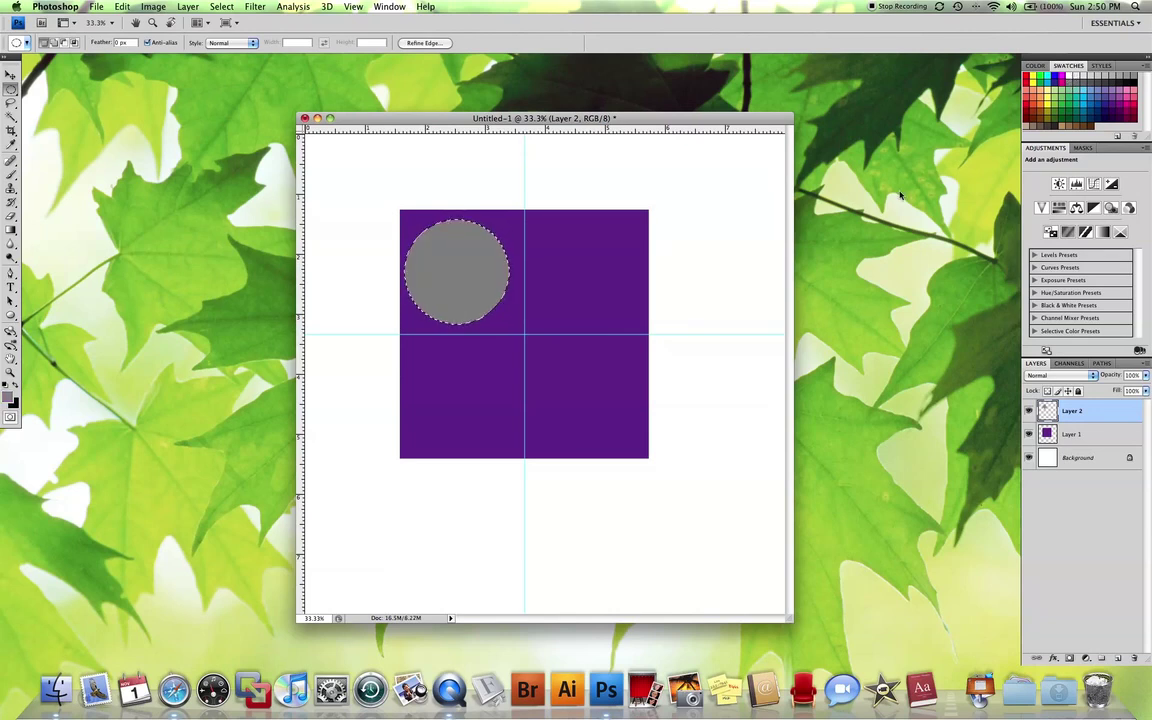
{"action": "key", "text": "super+d"}
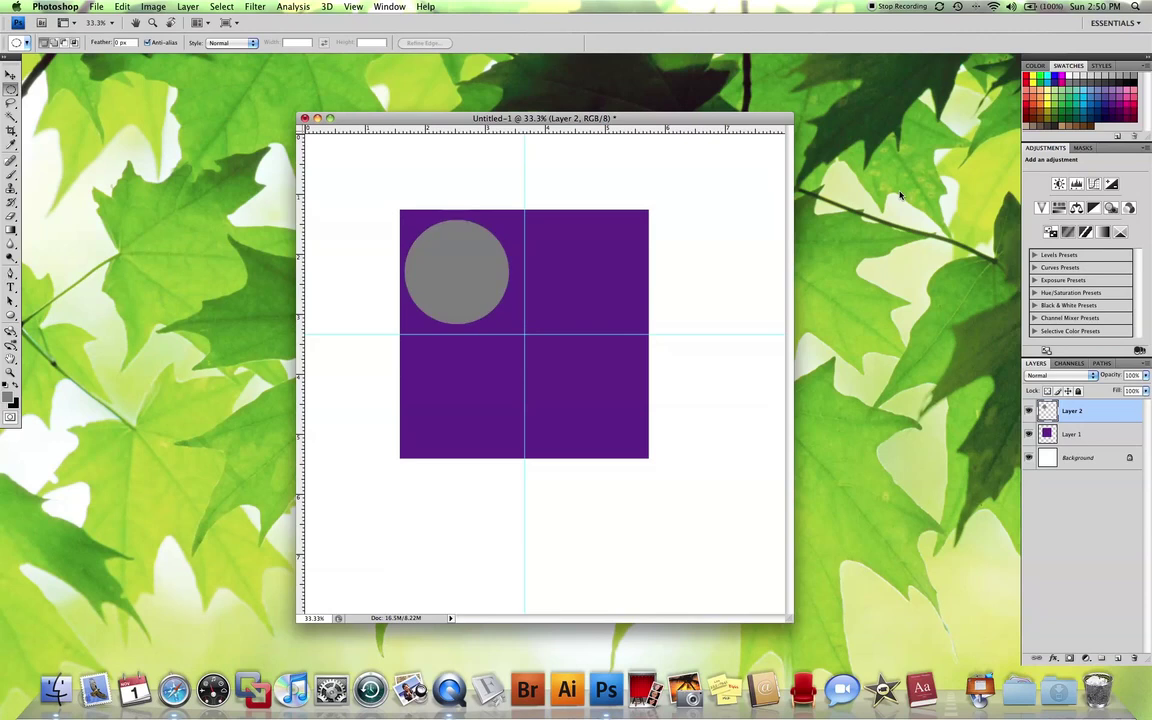
- Duplicate the grey circle into the bottom-right quarter and fine-tune the original's position
{"action": "key", "text": "super+j"}
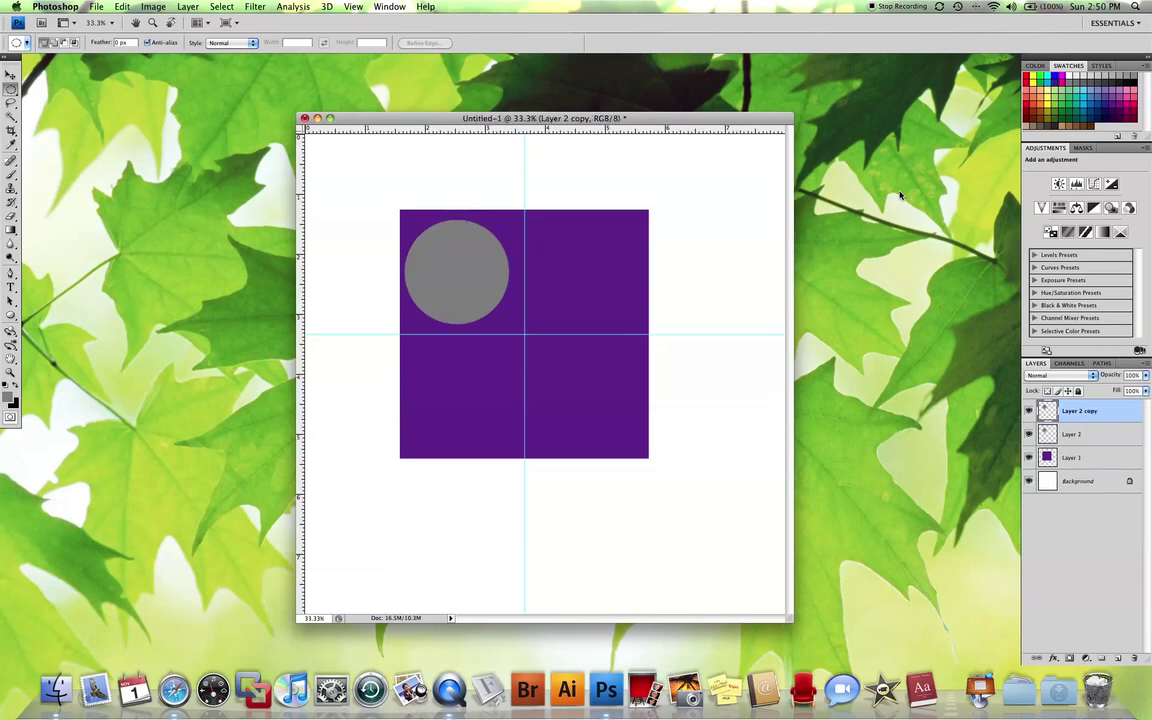
{"action": "key", "text": "v"}
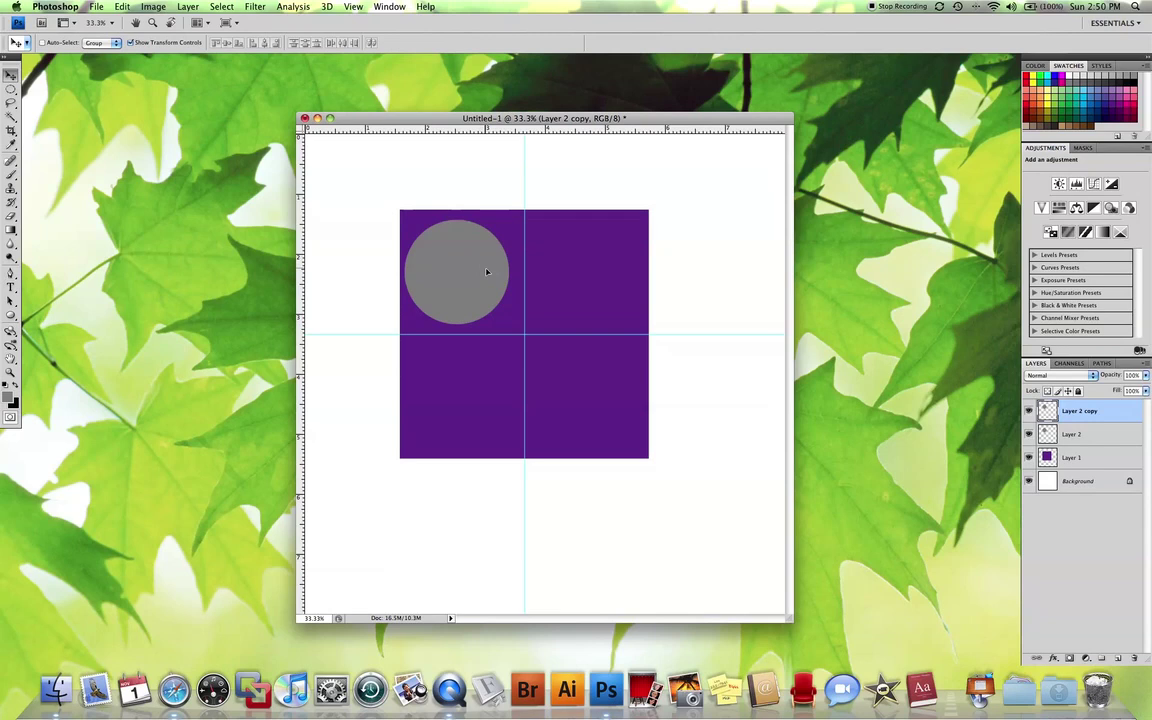
{"action": "left_click_drag", "start_coordinate": [480, 266], "coordinate": [607, 392]}
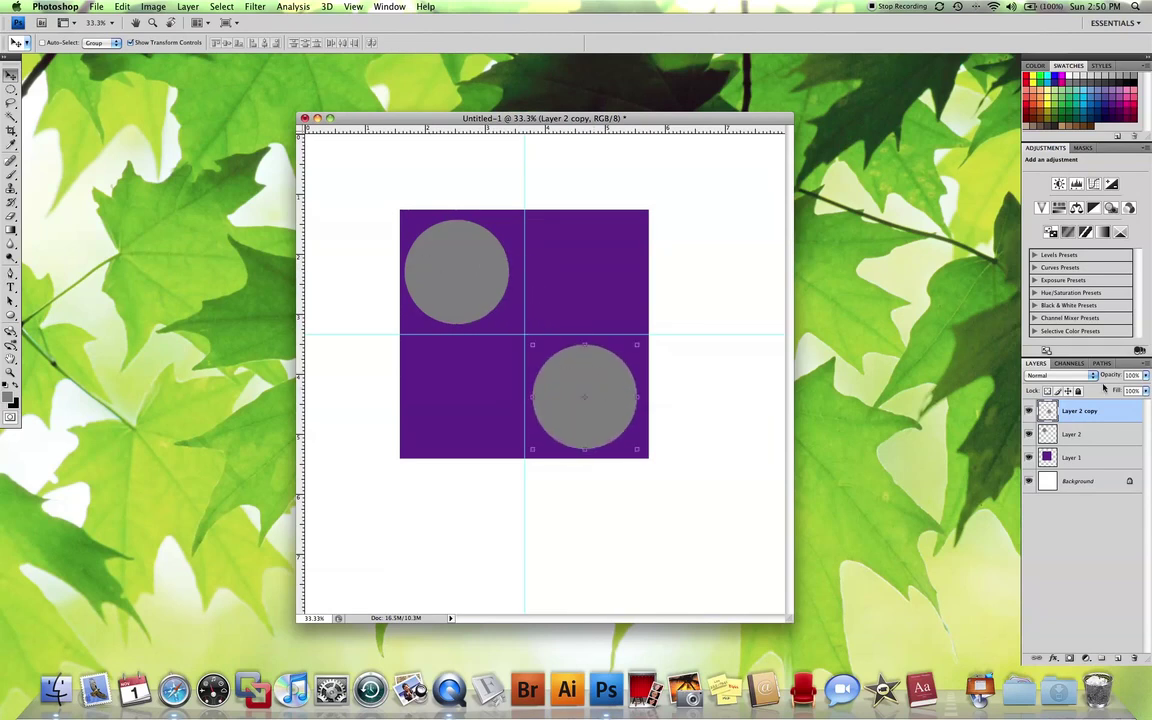
{"action": "key", "text": "alt+bracketleft"}
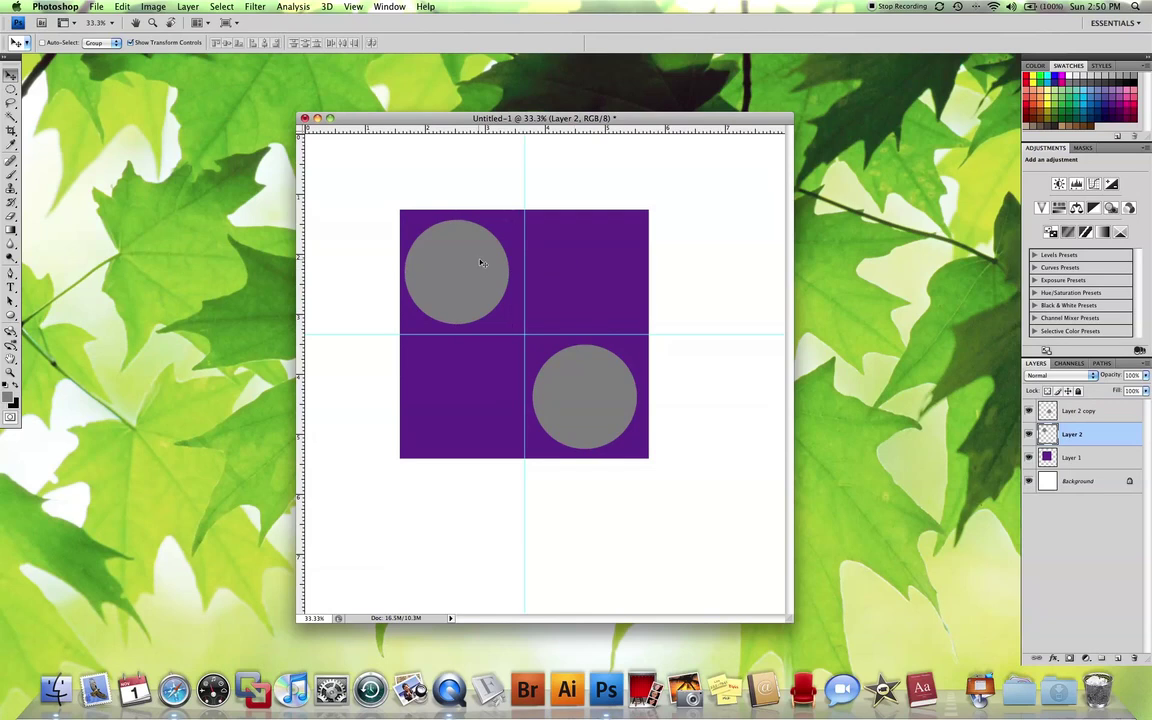
{"action": "left_click_drag", "start_coordinate": [481, 263], "coordinate": [488, 261]}
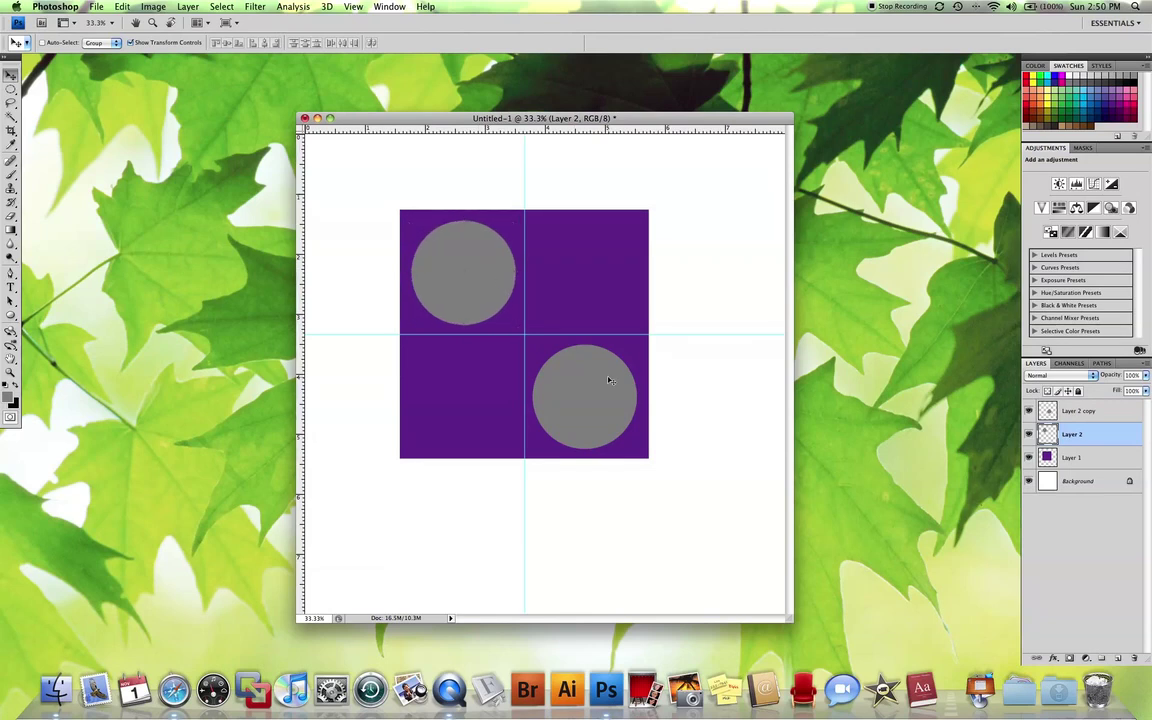
{"action": "left_click_drag", "start_coordinate": [608, 380], "coordinate": [607, 378]}
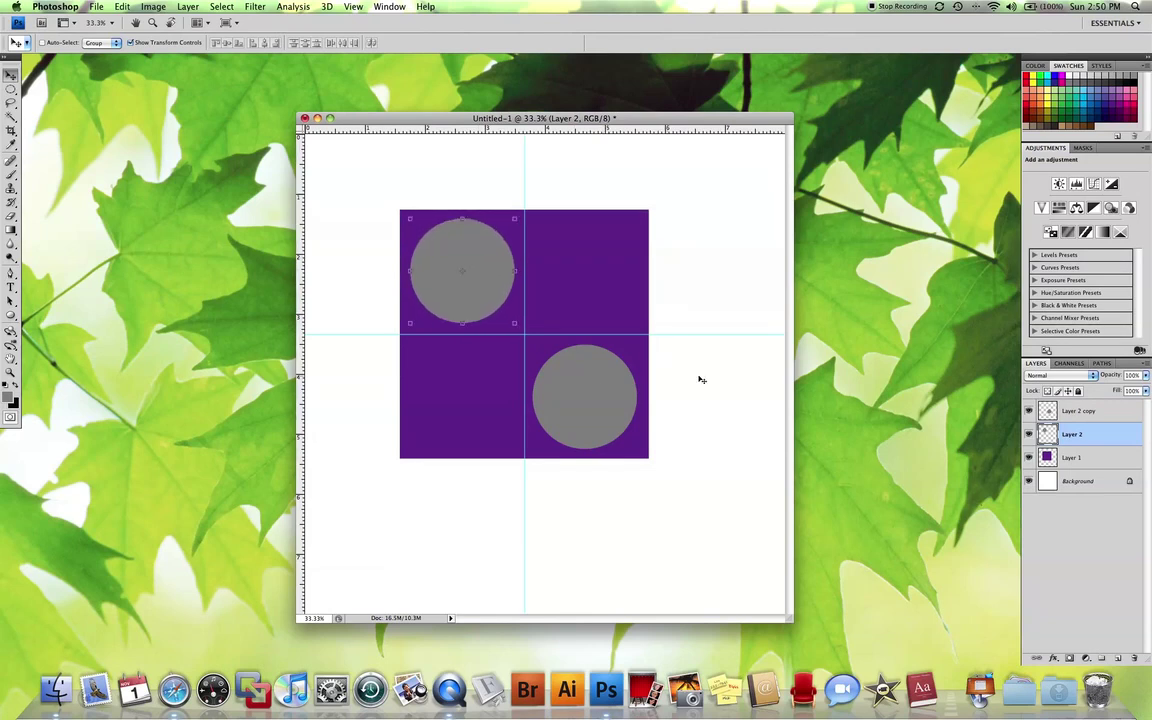
- Above Layer 2 copy, add Layer 3 with a small grey square in the bottom-left quarter
{"action": "left_click", "coordinate": [1108, 412]}
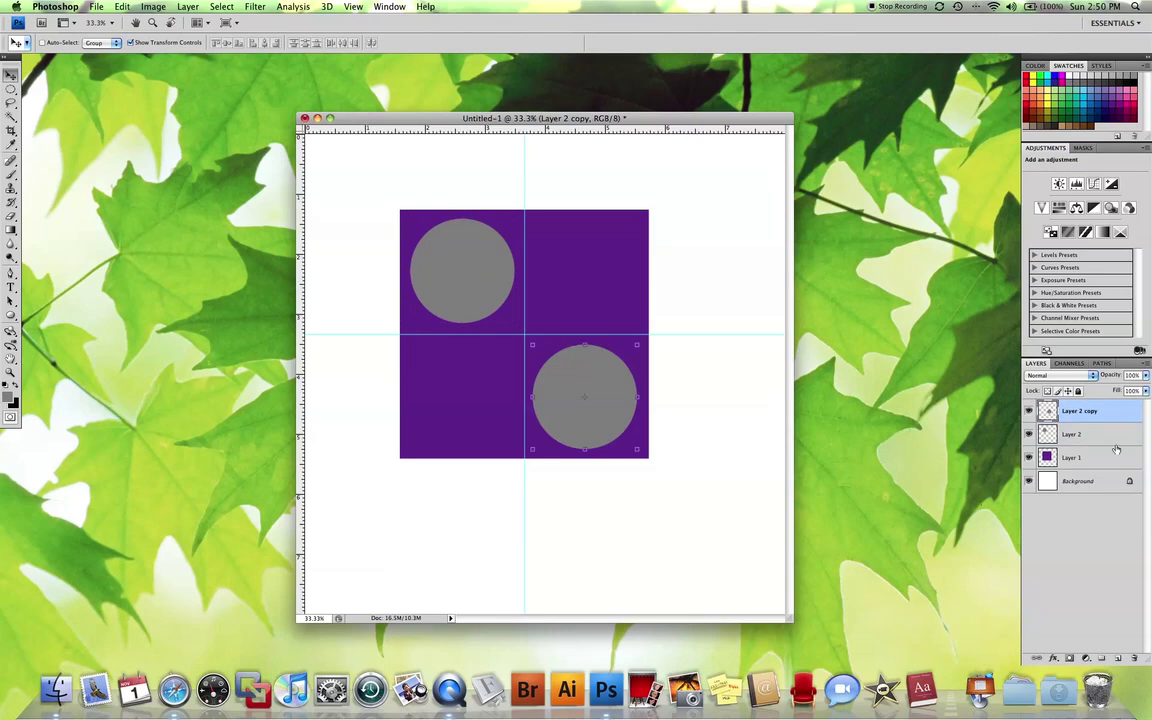
{"action": "left_click", "coordinate": [1118, 657]}
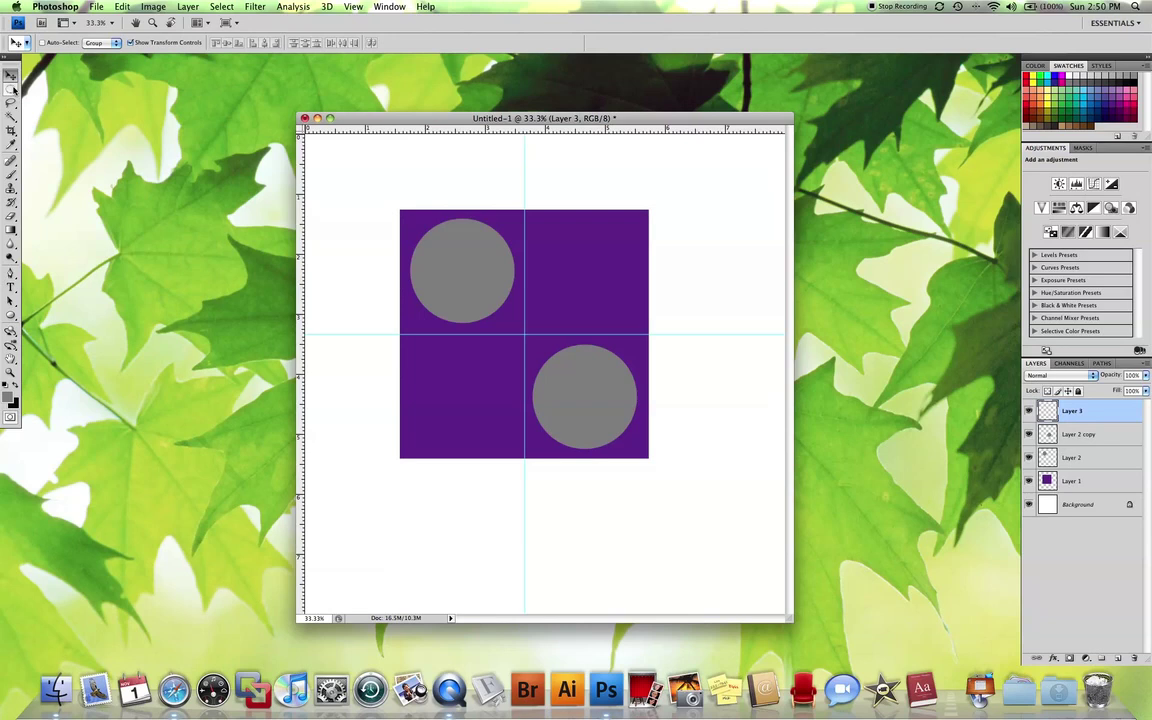
{"action": "left_click_drag", "start_coordinate": [11, 88], "coordinate": [45, 80]}
{"action": "left_click_drag", "start_coordinate": [411, 351], "coordinate": [422, 362]}
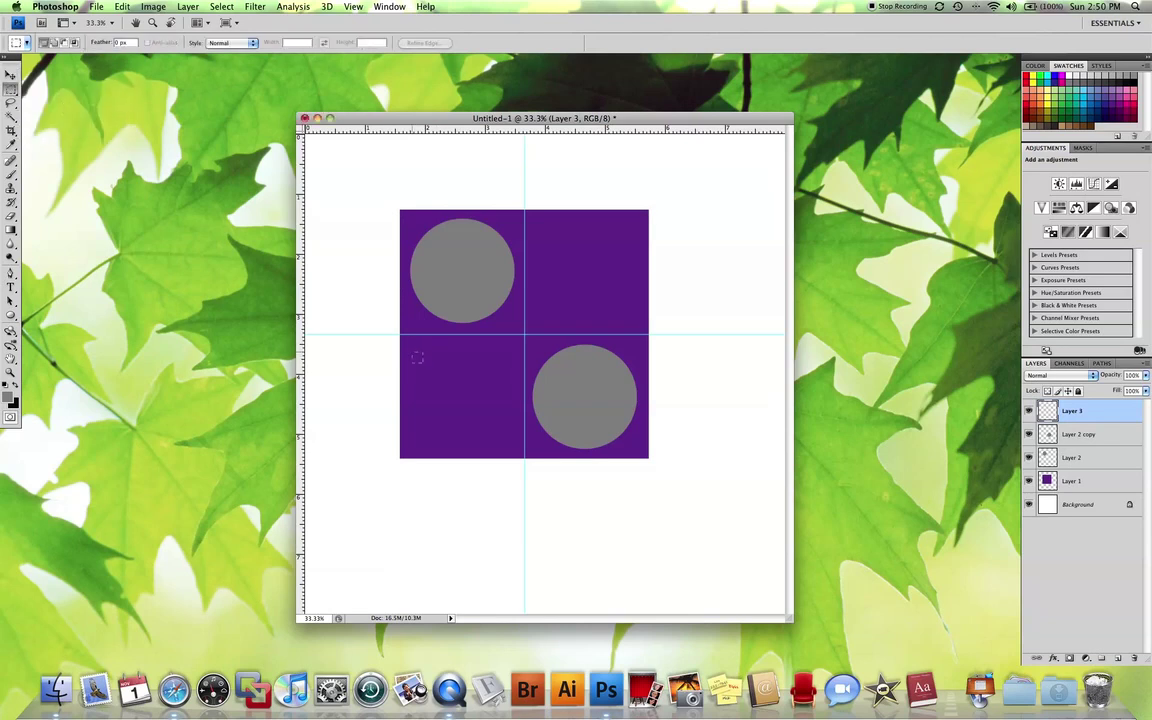
{"action": "left_click_drag", "start_coordinate": [474, 413], "coordinate": [460, 400]}
{"action": "key", "text": "alt+BackSpace"}
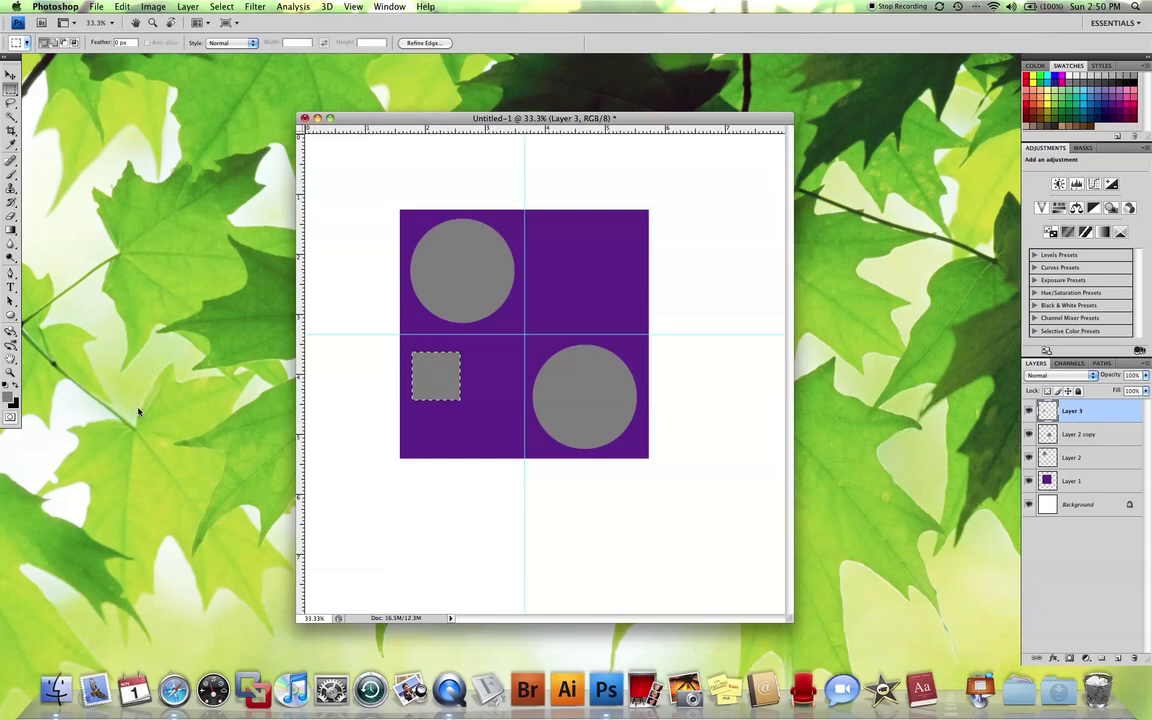
{"action": "key", "text": "super+d"}
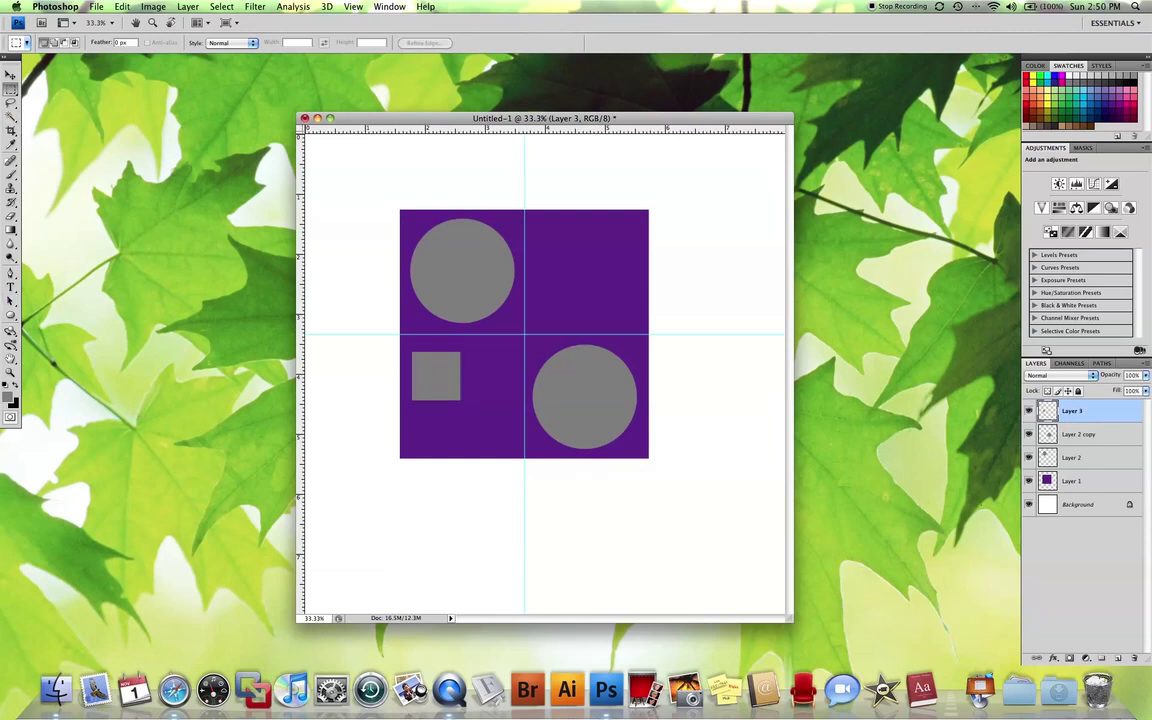
- On a new Layer 4, fill a small grey circle beside the small square
{"action": "left_click", "coordinate": [1118, 659]}
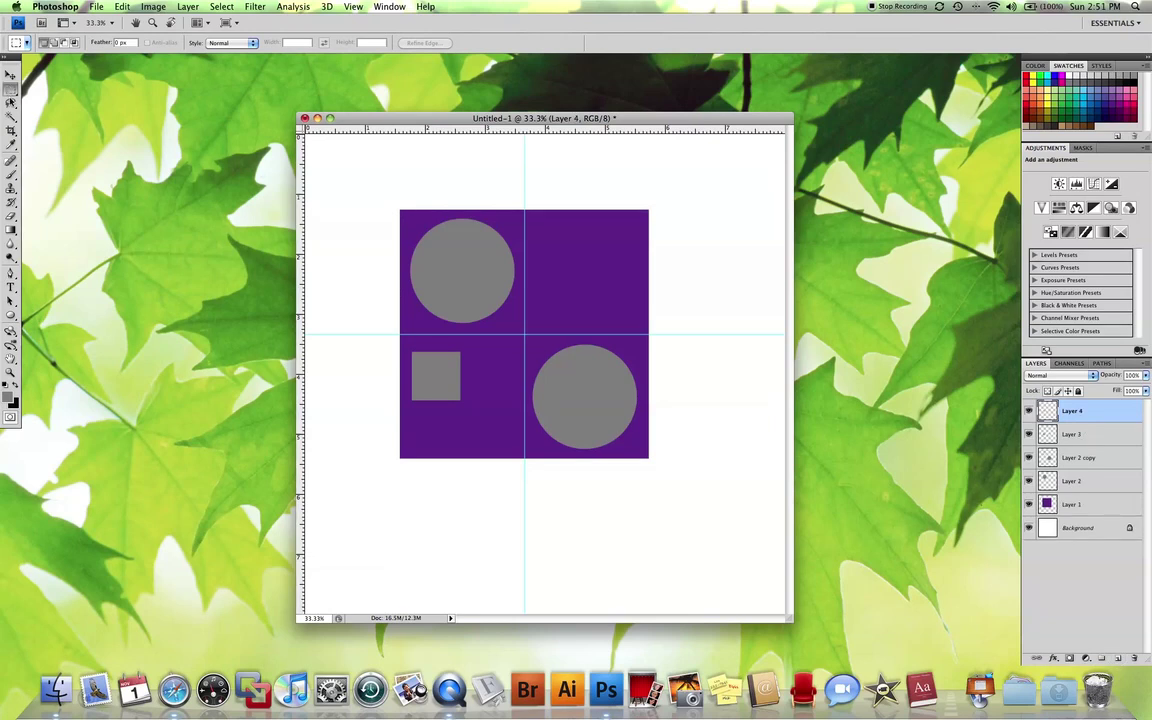
{"action": "left_click_drag", "start_coordinate": [10, 88], "coordinate": [60, 95]}
{"action": "left_click_drag", "start_coordinate": [516, 456], "coordinate": [518, 458]}
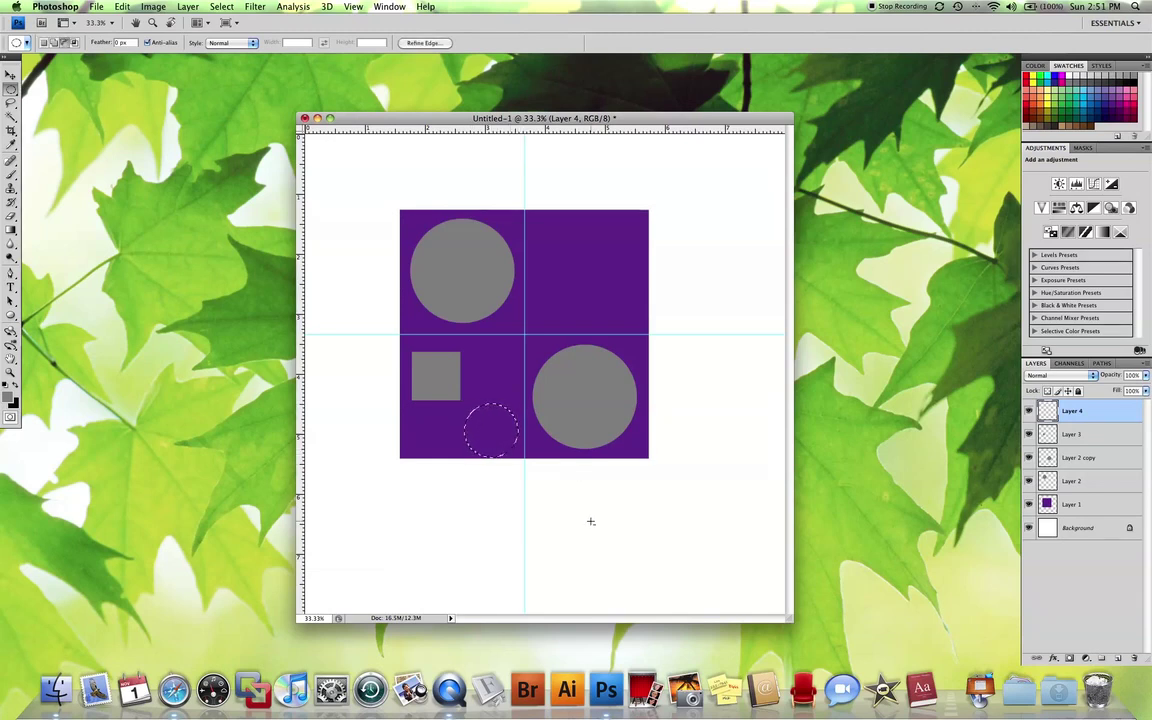
{"action": "key", "text": "alt+BackSpace"}
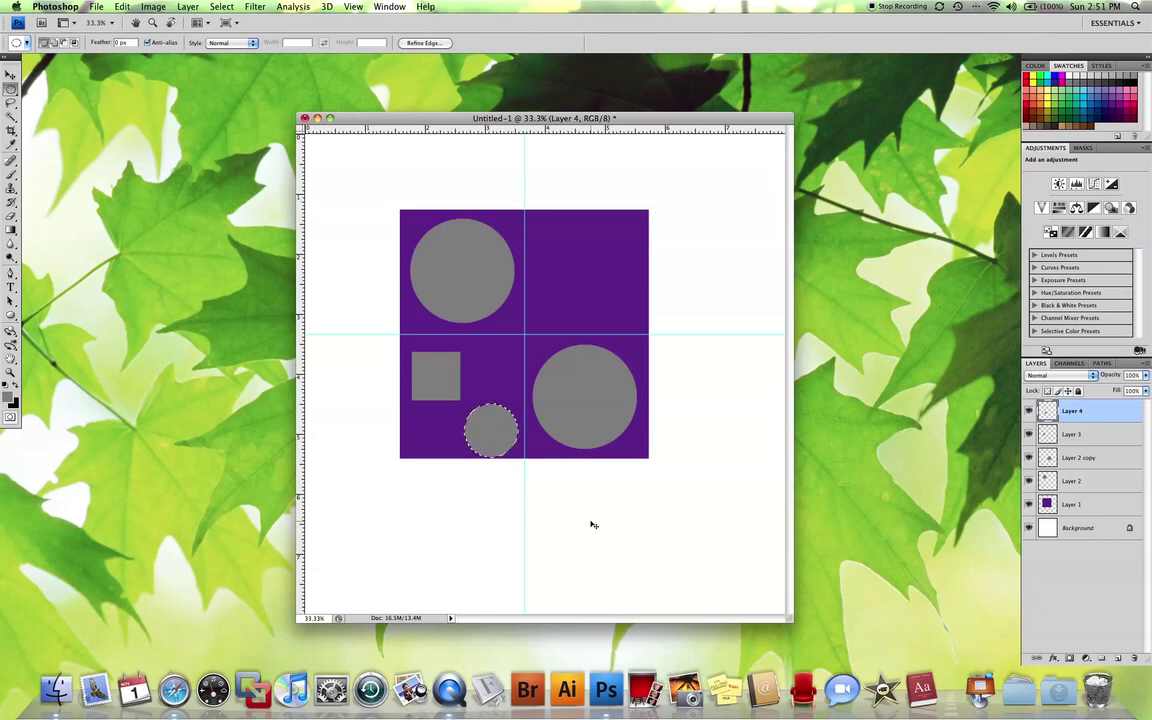
{"action": "key", "text": "super+d"}
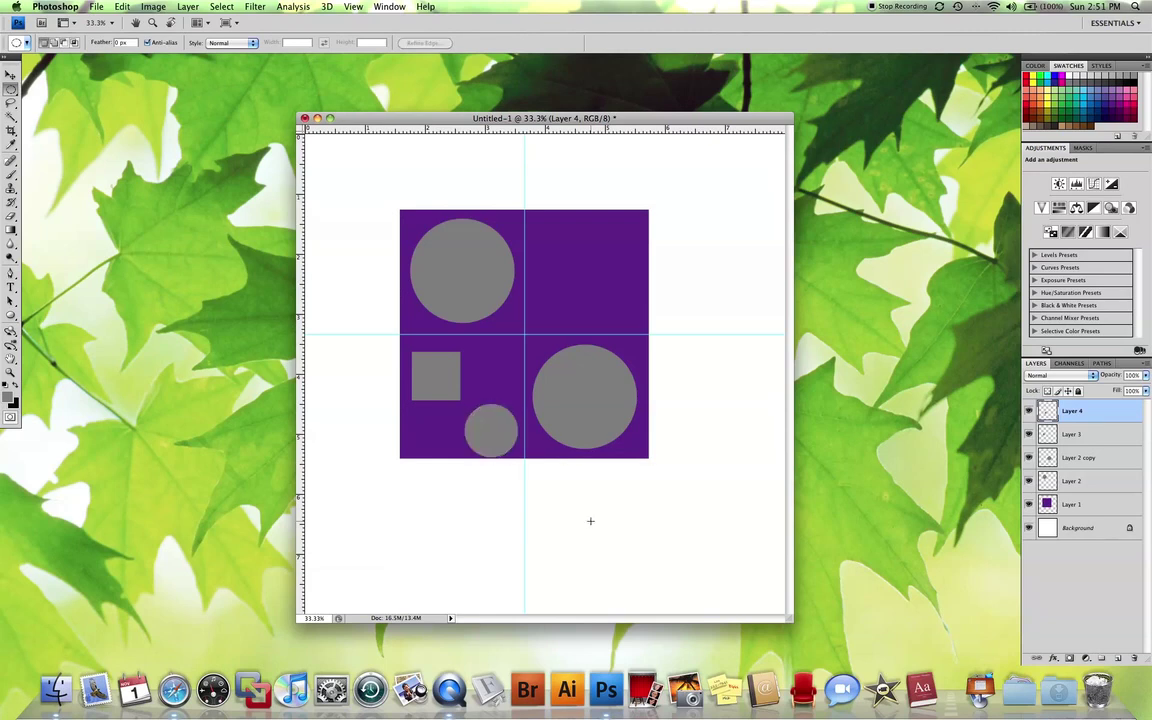
- Merge Layer 3 and Layer 4 so the small square and circle share one layer
{"action": "left_click", "coordinate": [1072, 435], "text": "shift"}
{"action": "left_click", "coordinate": [1100, 430], "text": "super"}
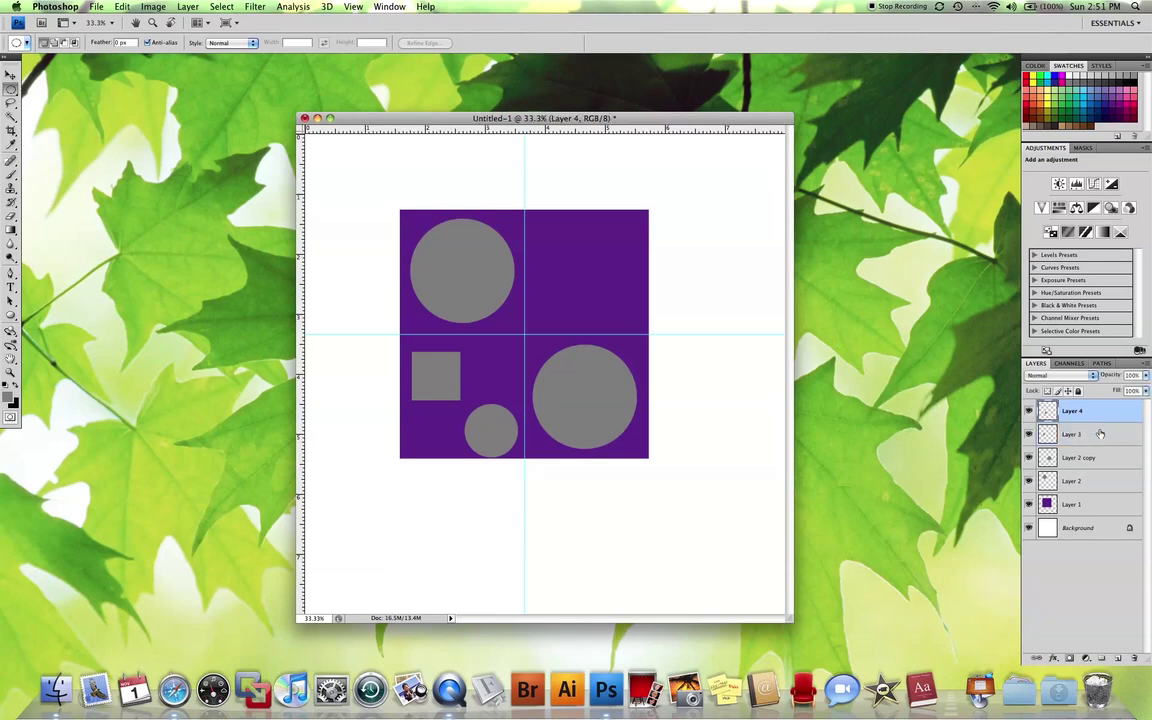
{"action": "left_click", "coordinate": [1095, 435], "text": "super"}
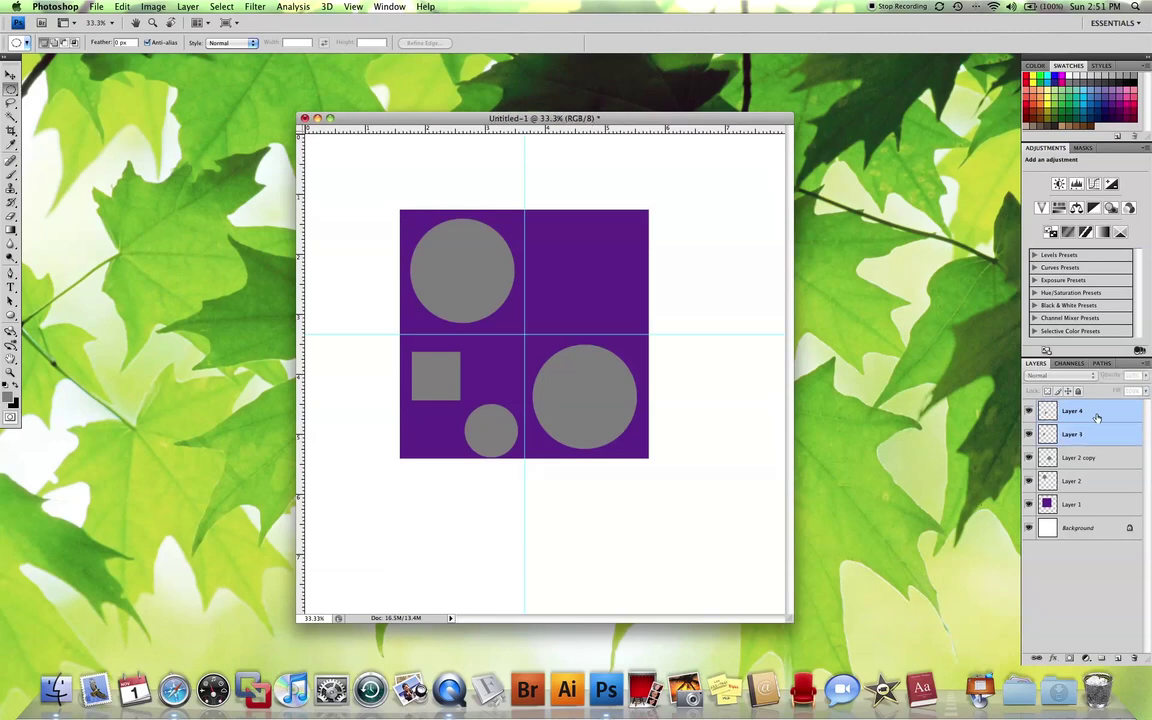
{"action": "right_click", "coordinate": [1108, 420]}
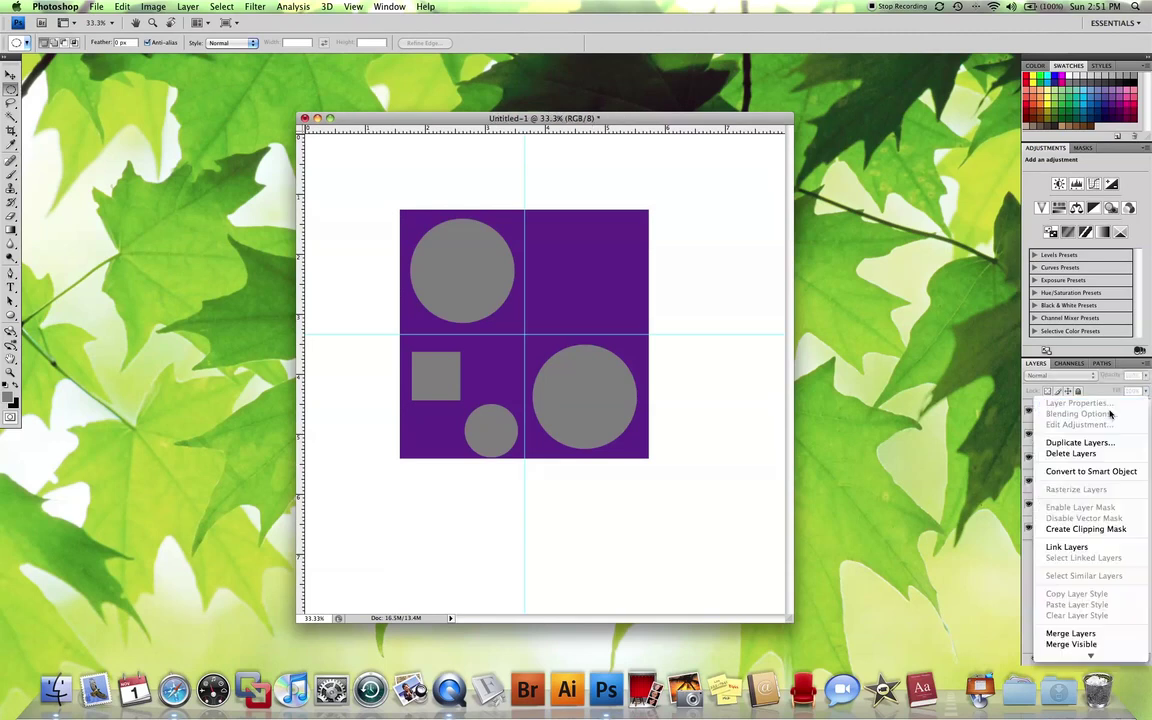
{"action": "left_click", "coordinate": [1070, 633]}
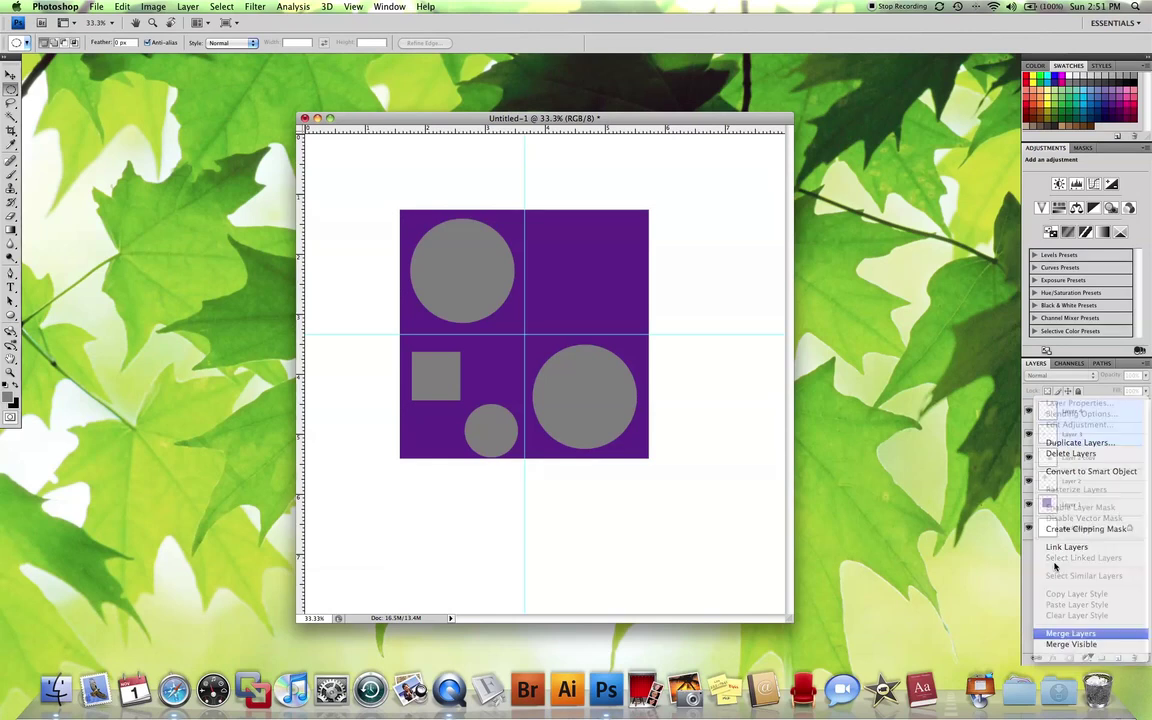
- Shift the merged square and circle slightly up and left within the bottom-left quarter
{"action": "left_click", "coordinate": [10, 75]}
{"action": "left_click_drag", "start_coordinate": [502, 393], "coordinate": [535, 406]}
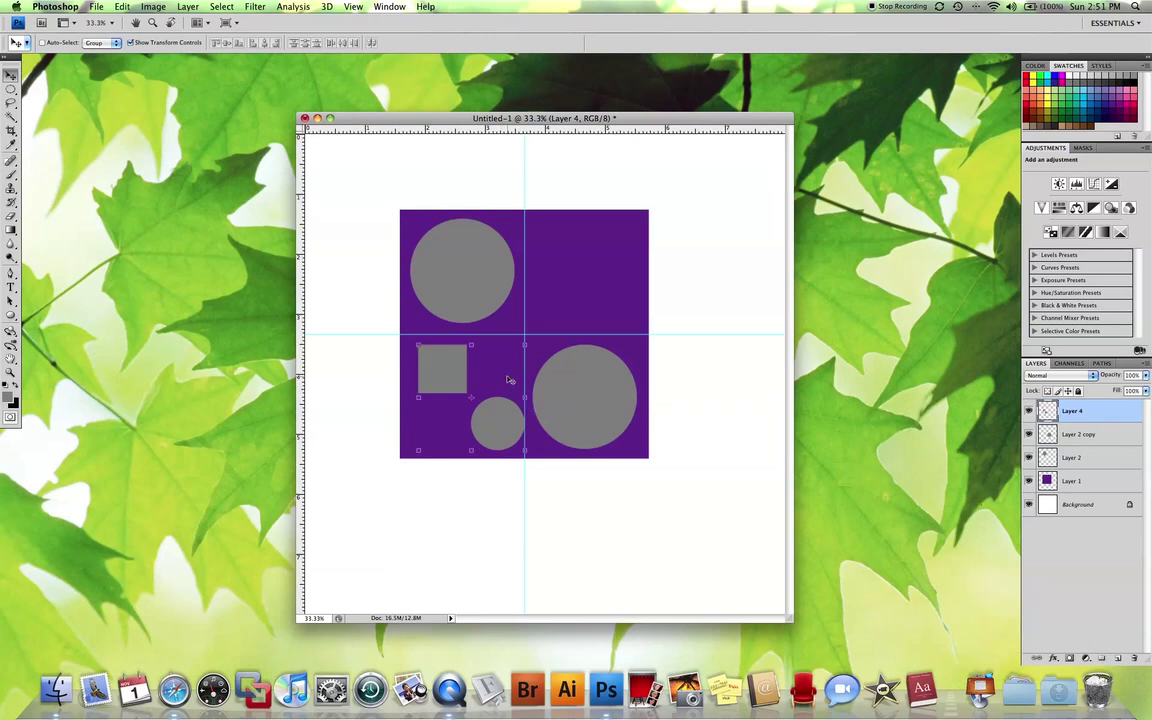
{"action": "key", "text": "shift+Left"}
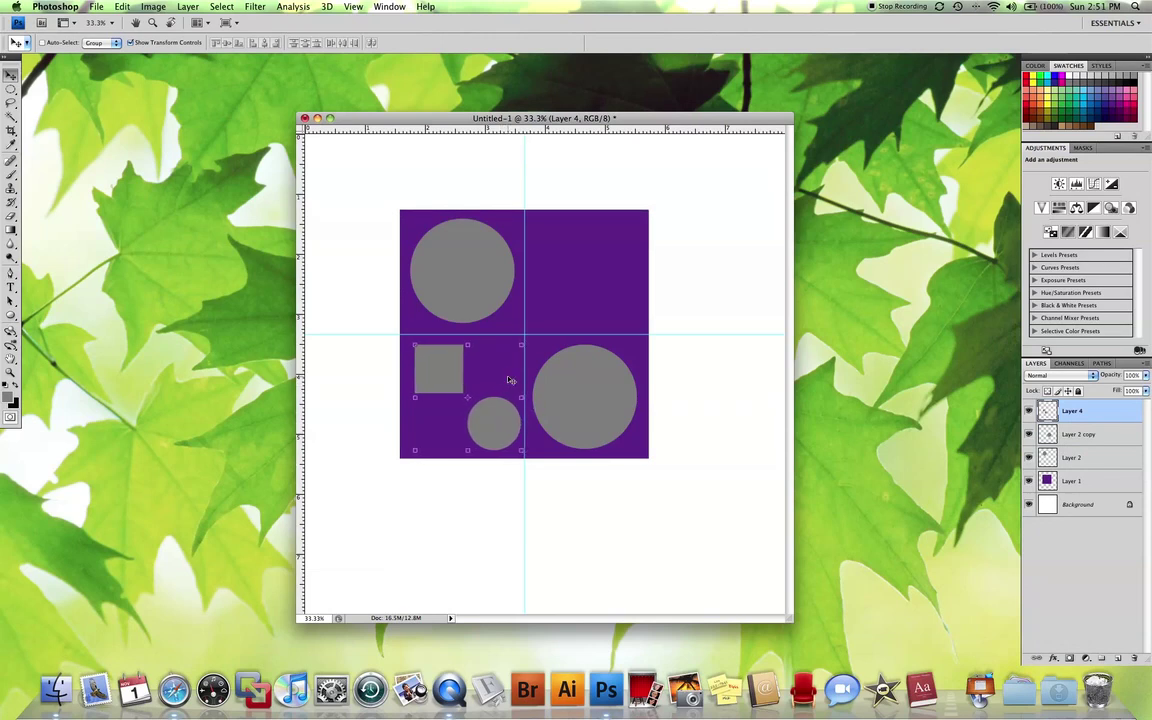
{"action": "key", "text": "shift+Left"}
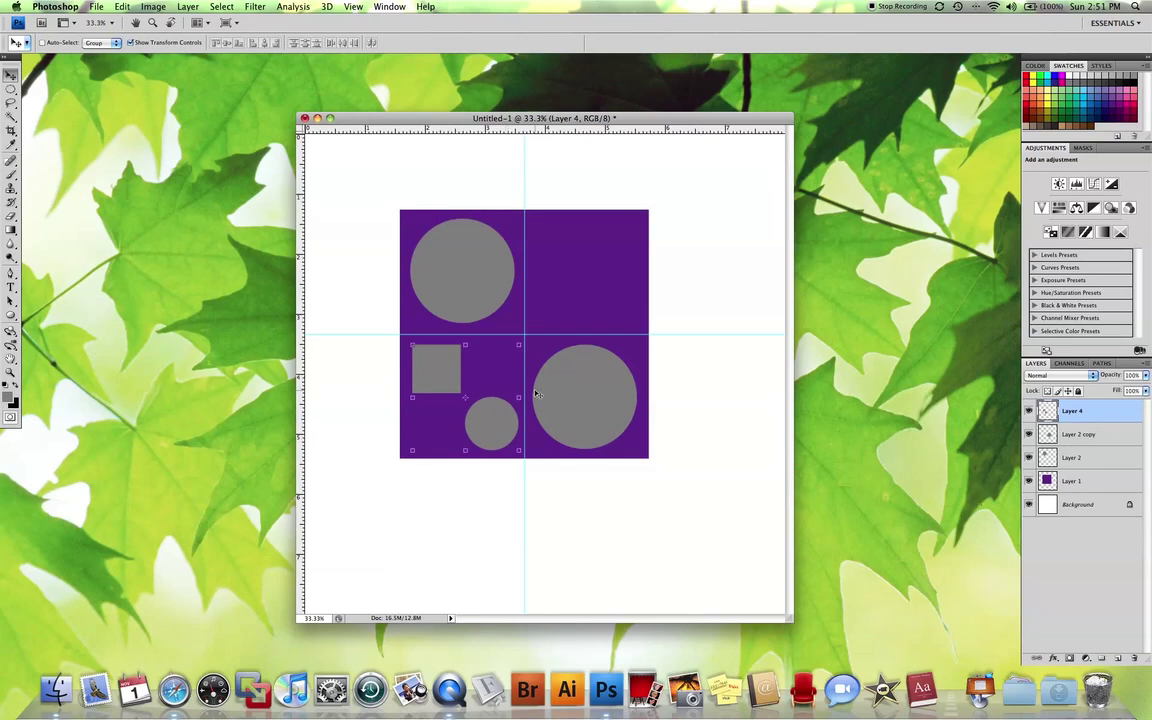
- Duplicate the square-and-circle layer, move the copy to the top-right quarter, and flip it horizontally
{"action": "key", "text": "super+j"}
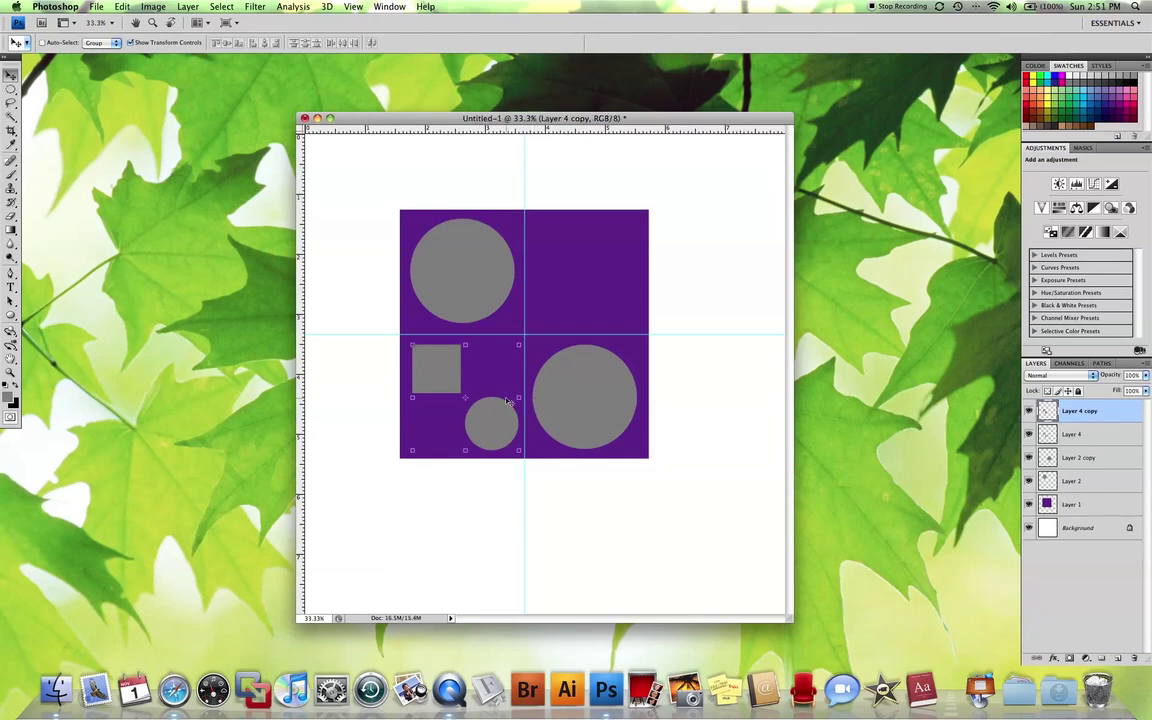
{"action": "left_click_drag", "start_coordinate": [498, 413], "coordinate": [624, 290]}
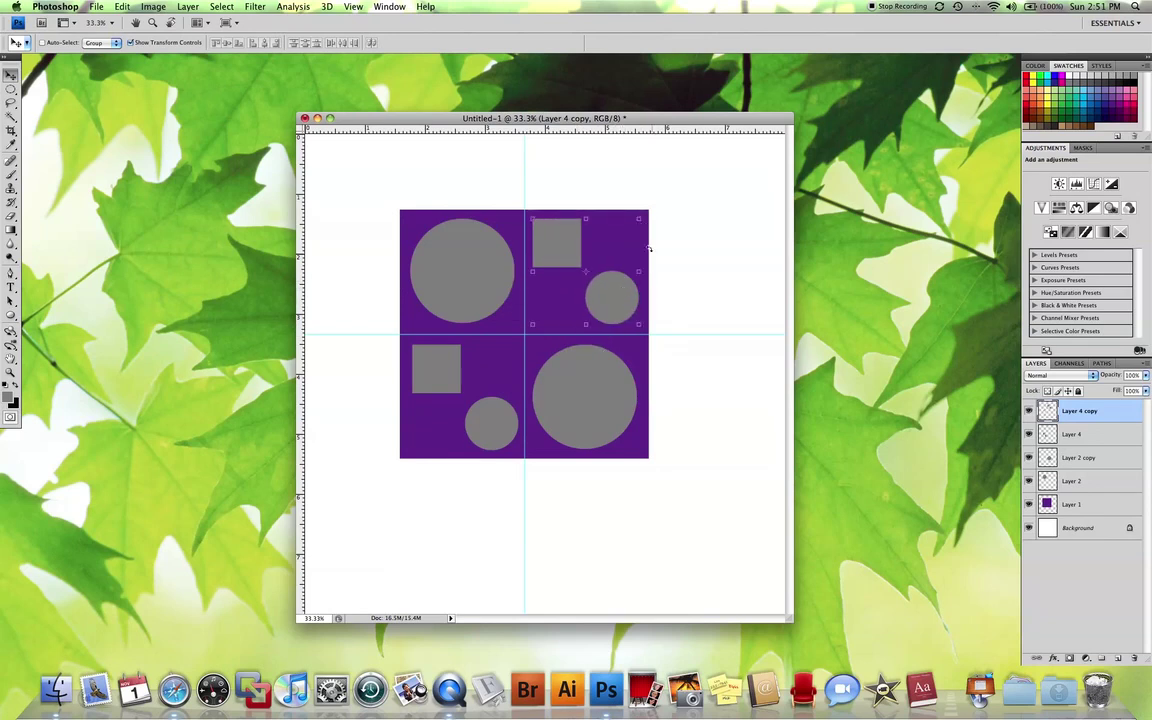
{"action": "left_click", "coordinate": [639, 220]}
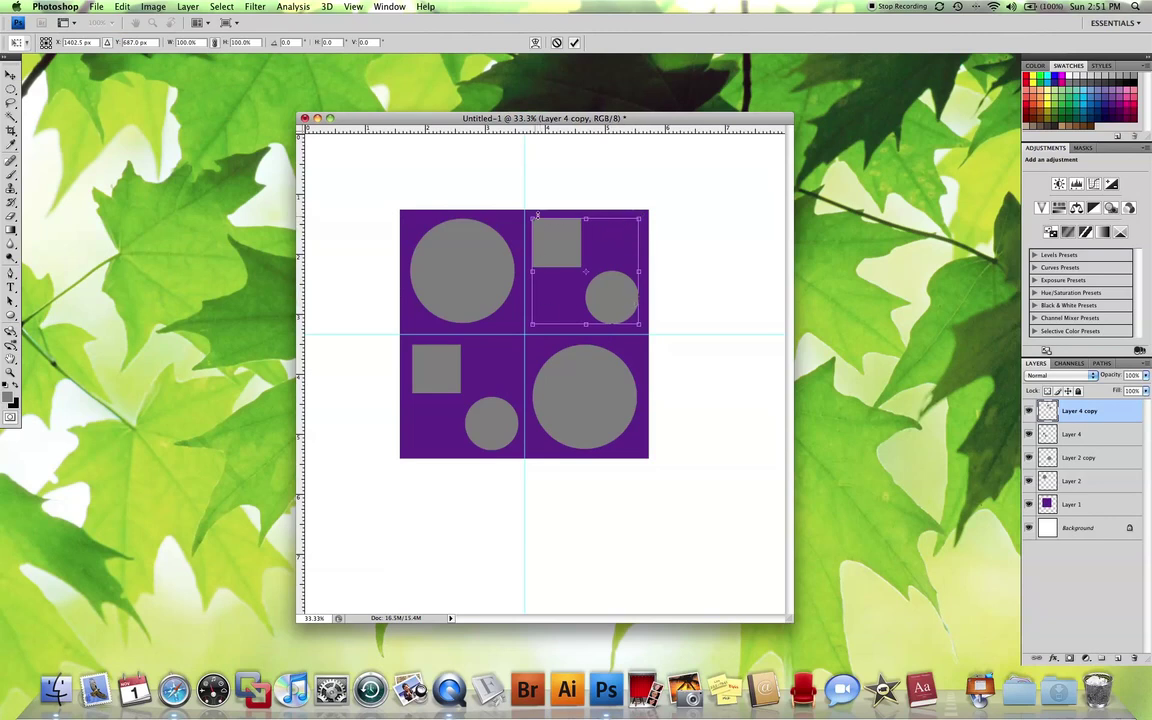
{"action": "right_click", "coordinate": [608, 245]}
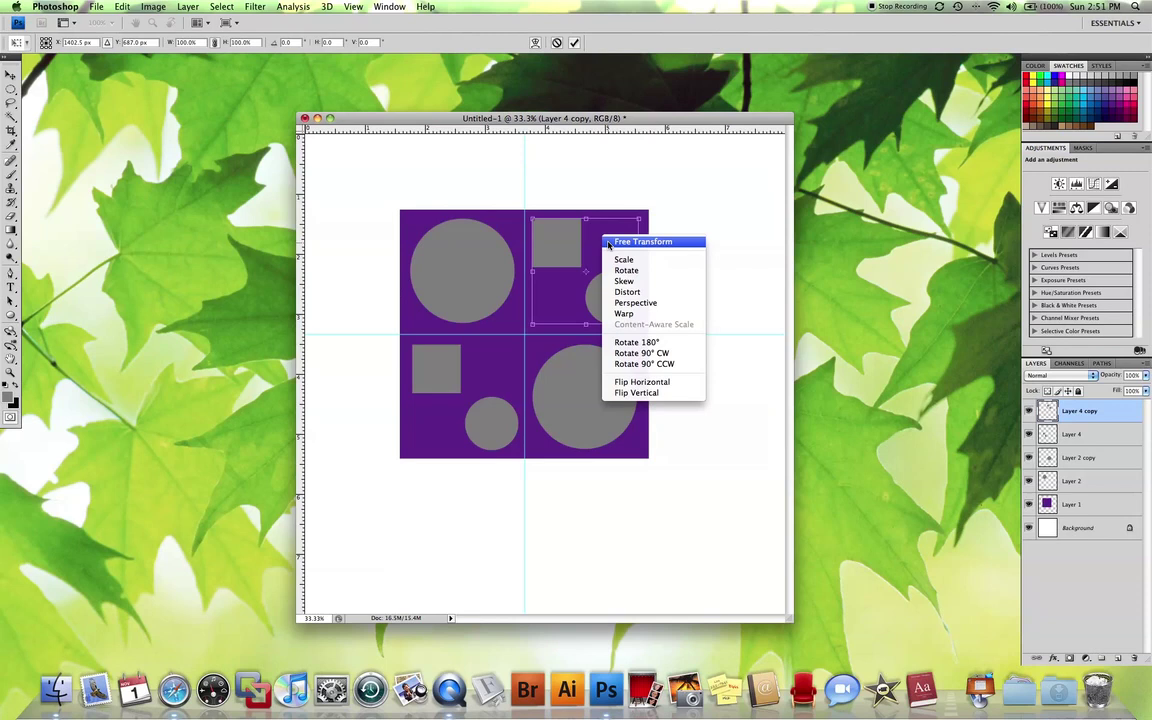
{"action": "left_click", "coordinate": [647, 382]}
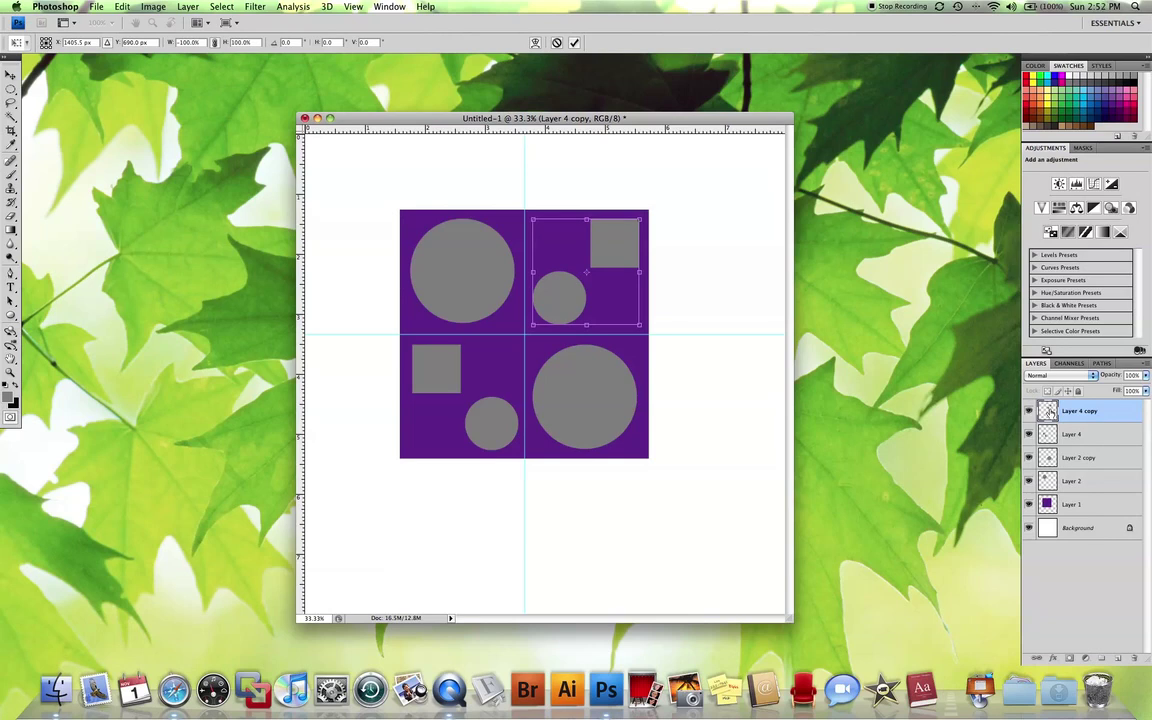
{"action": "key", "text": "Return"}
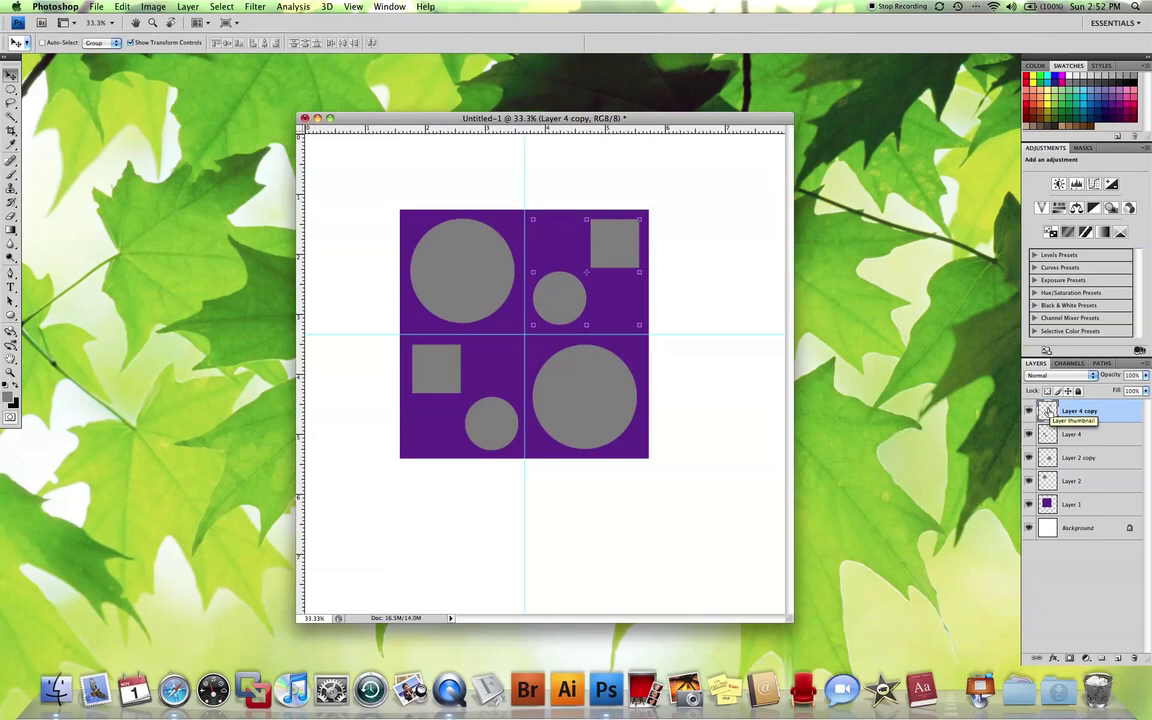
- Refill the flipped square and circle with dark grey #363636, then deselect
{"action": "left_click", "coordinate": [1047, 410], "text": "super"}
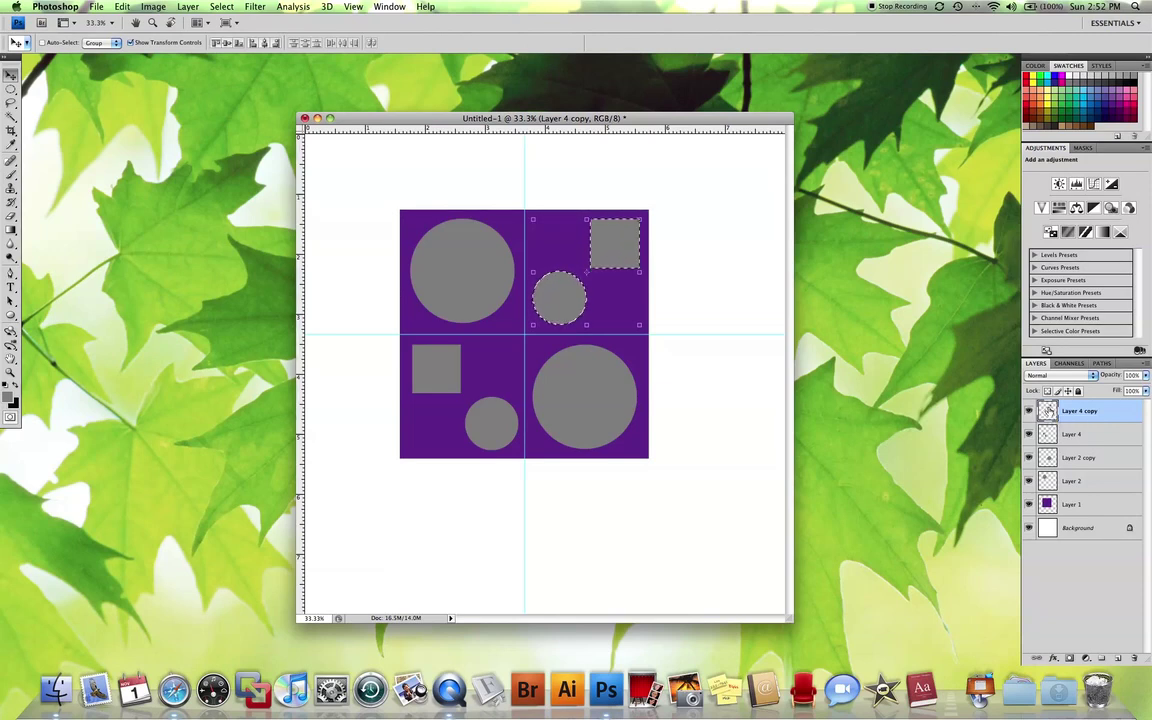
{"action": "left_click", "coordinate": [13, 398]}
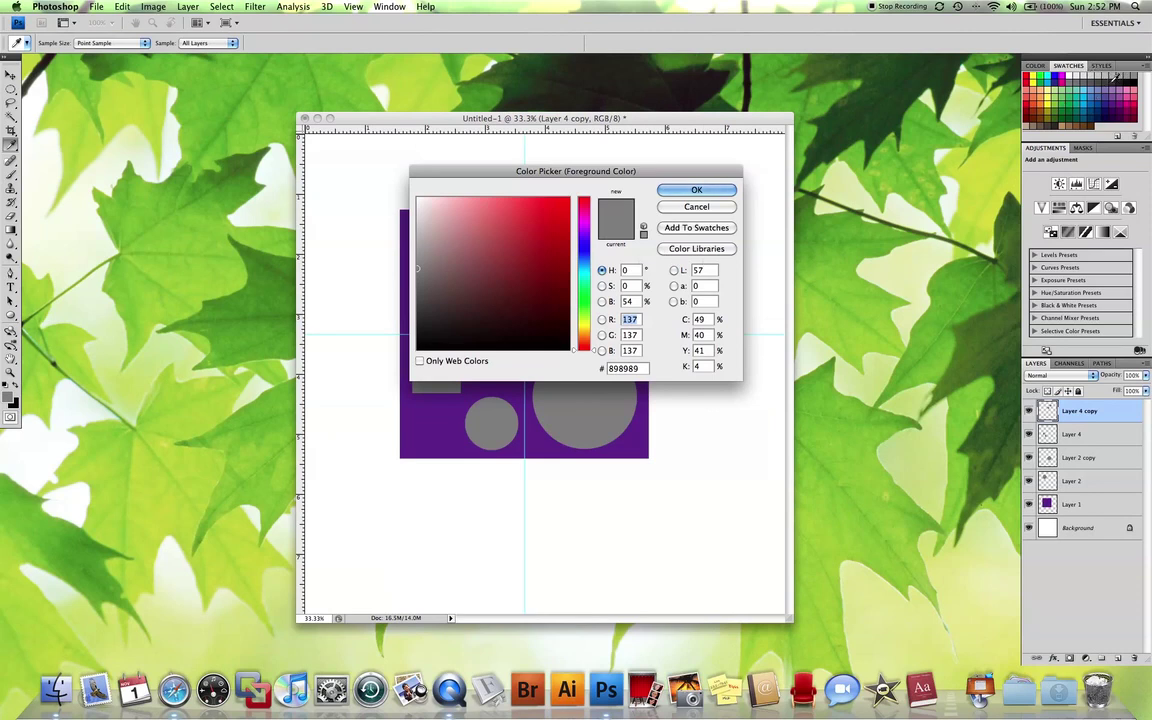
{"action": "left_click", "coordinate": [418, 318]}
{"action": "left_click", "coordinate": [696, 190]}
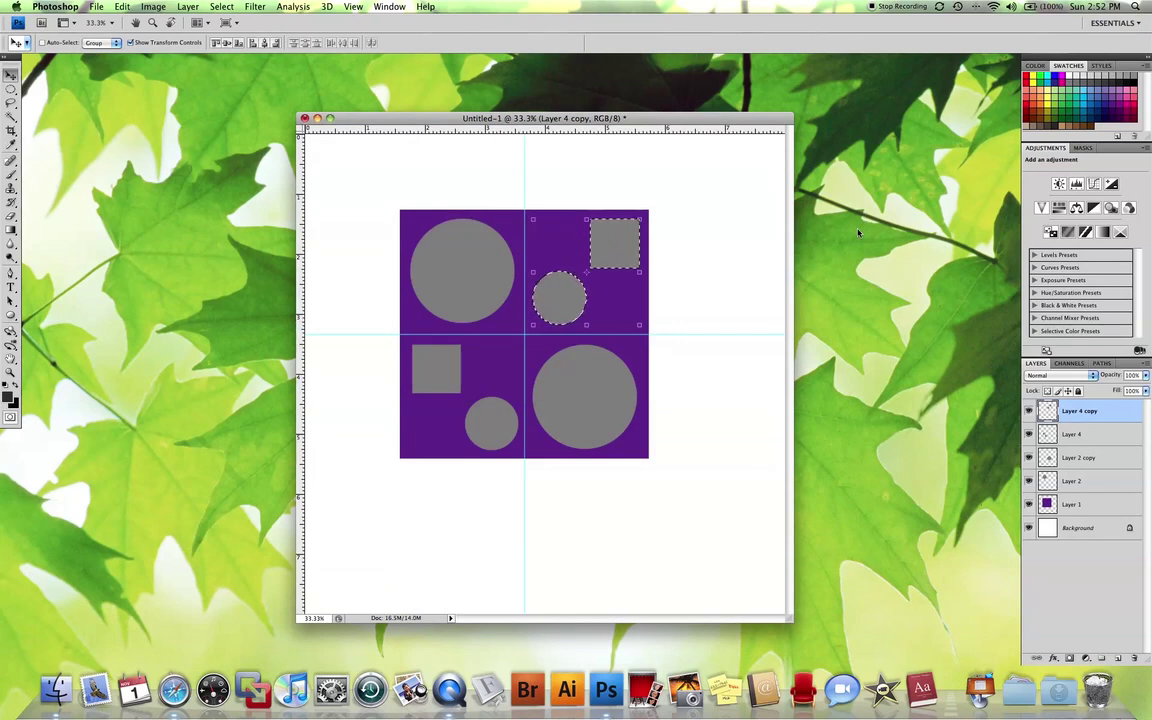
{"action": "key", "text": "alt+BackSpace"}
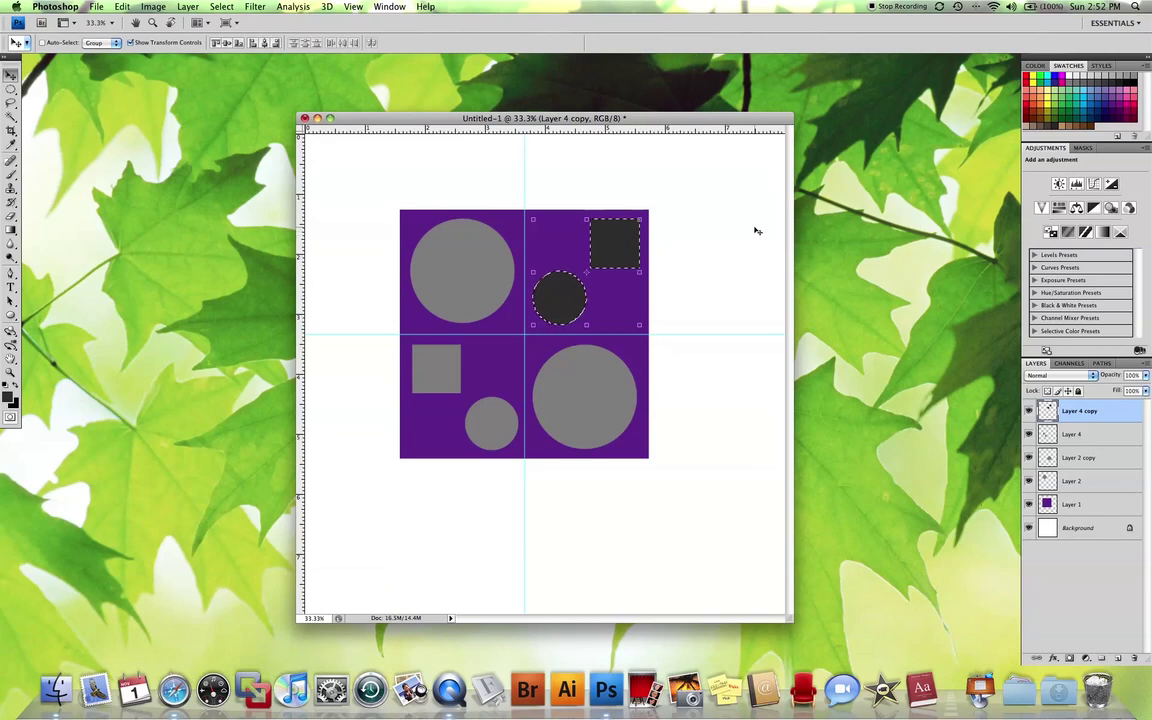
{"action": "key", "text": "super+d"}
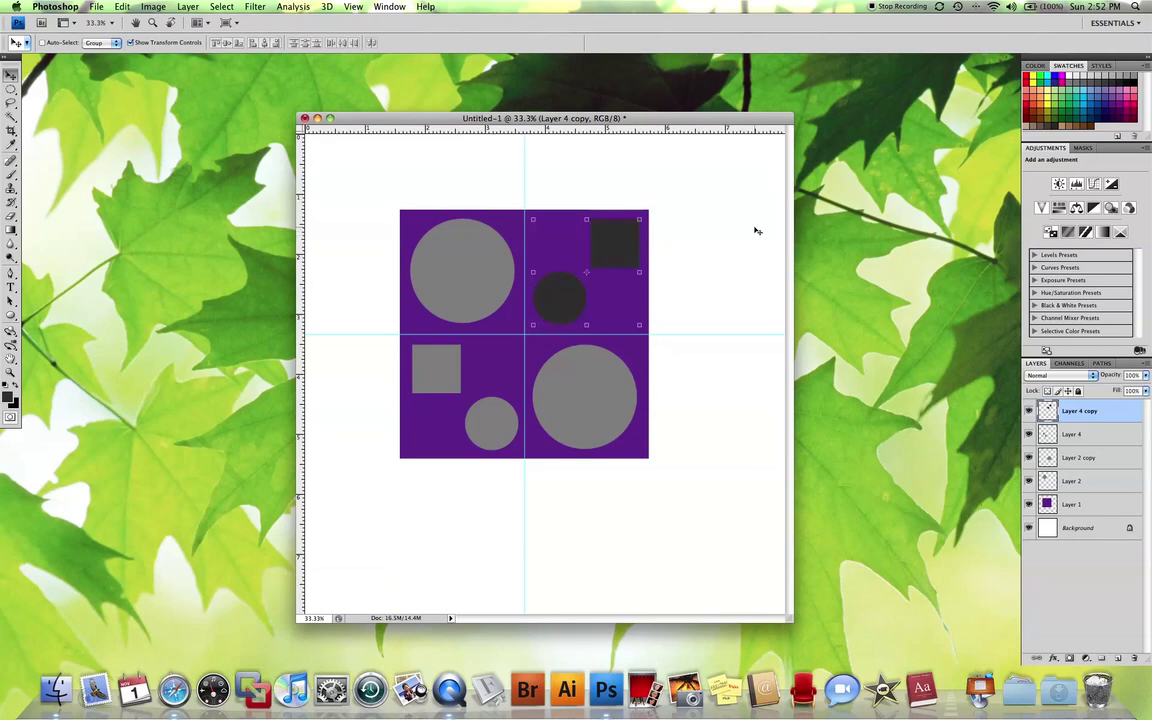
- Clear all guides and merge Layer 1 through Layer 4 copy into a single layer
{"action": "left_click", "coordinate": [353, 7]}
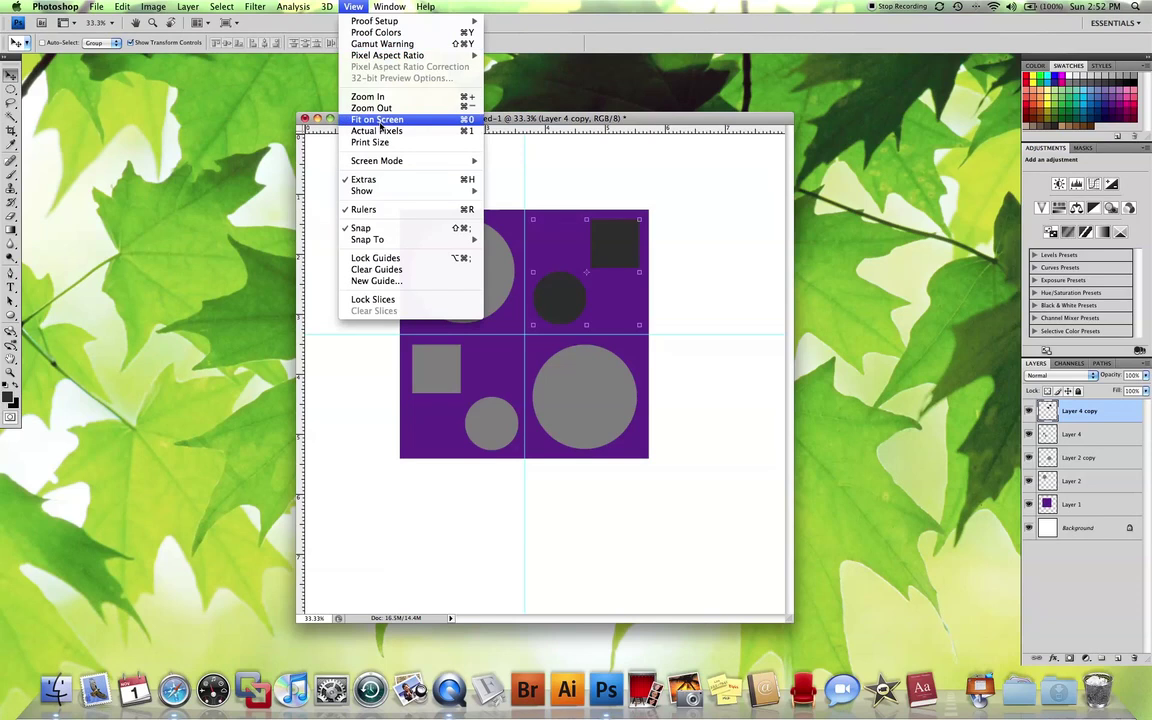
{"action": "left_click", "coordinate": [395, 270]}
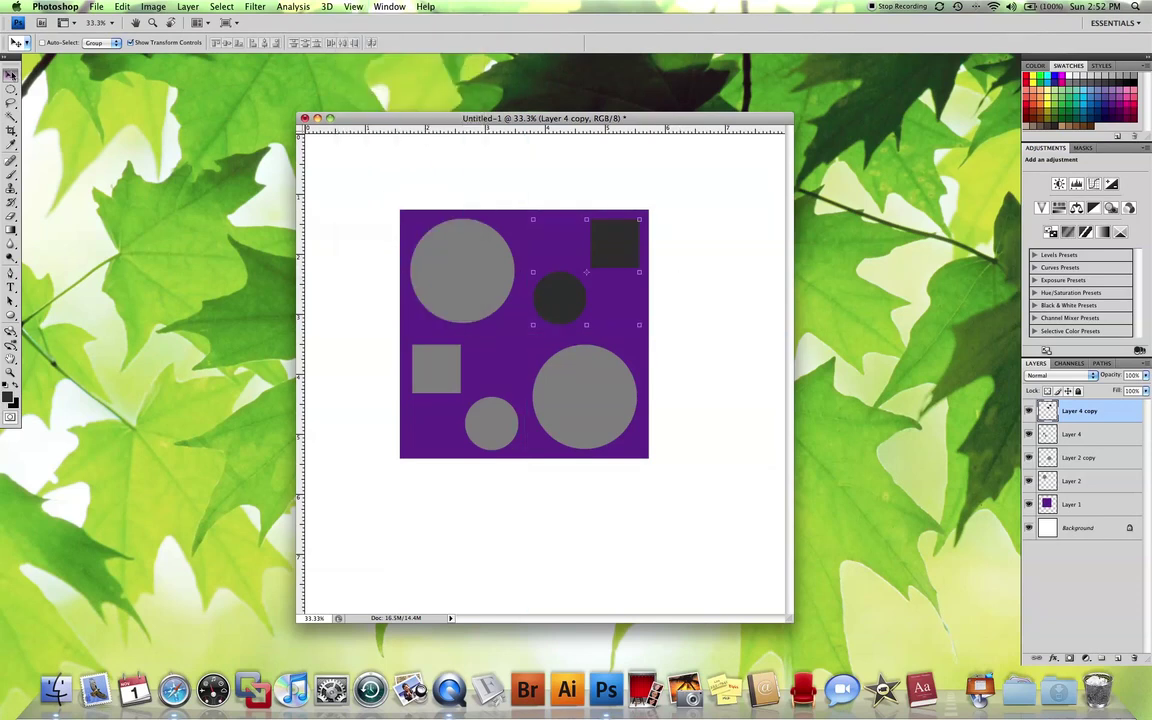
{"action": "left_click", "coordinate": [1075, 505], "text": "shift"}
{"action": "right_click", "coordinate": [1075, 500]}
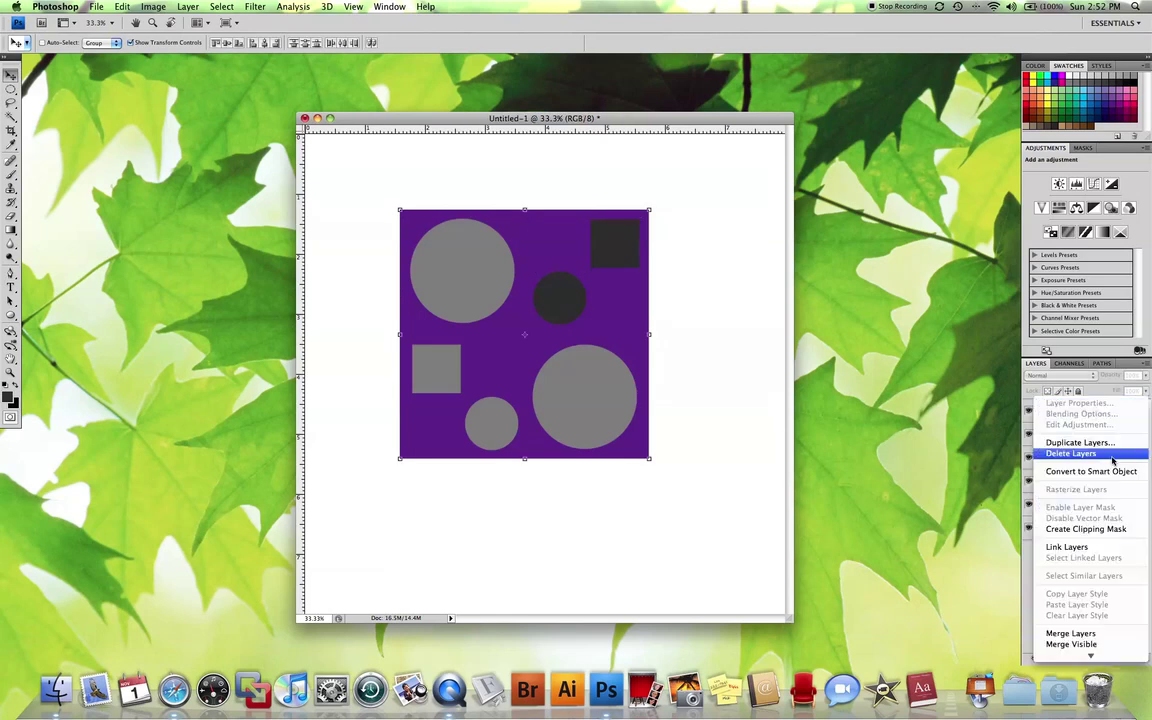
{"action": "left_click", "coordinate": [1096, 634]}
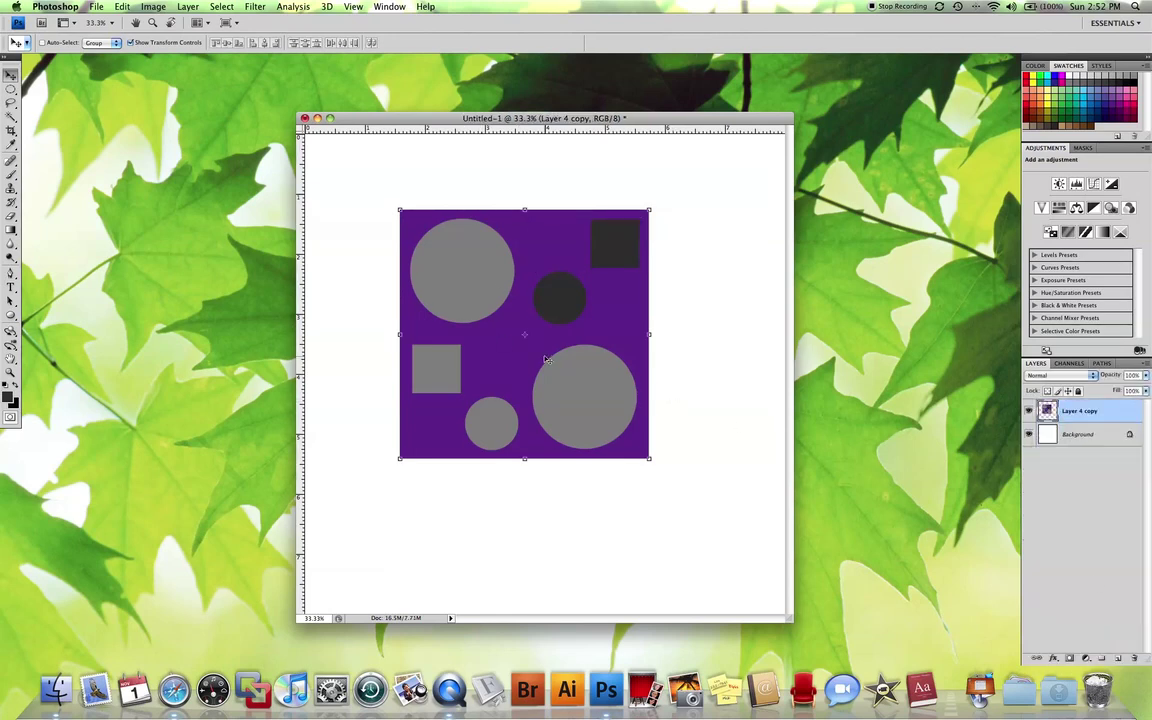
- Marquee-select the purple square tile and define it as a pattern named 'dots and squares'
{"action": "left_click_drag", "start_coordinate": [10, 88], "coordinate": [44, 92]}
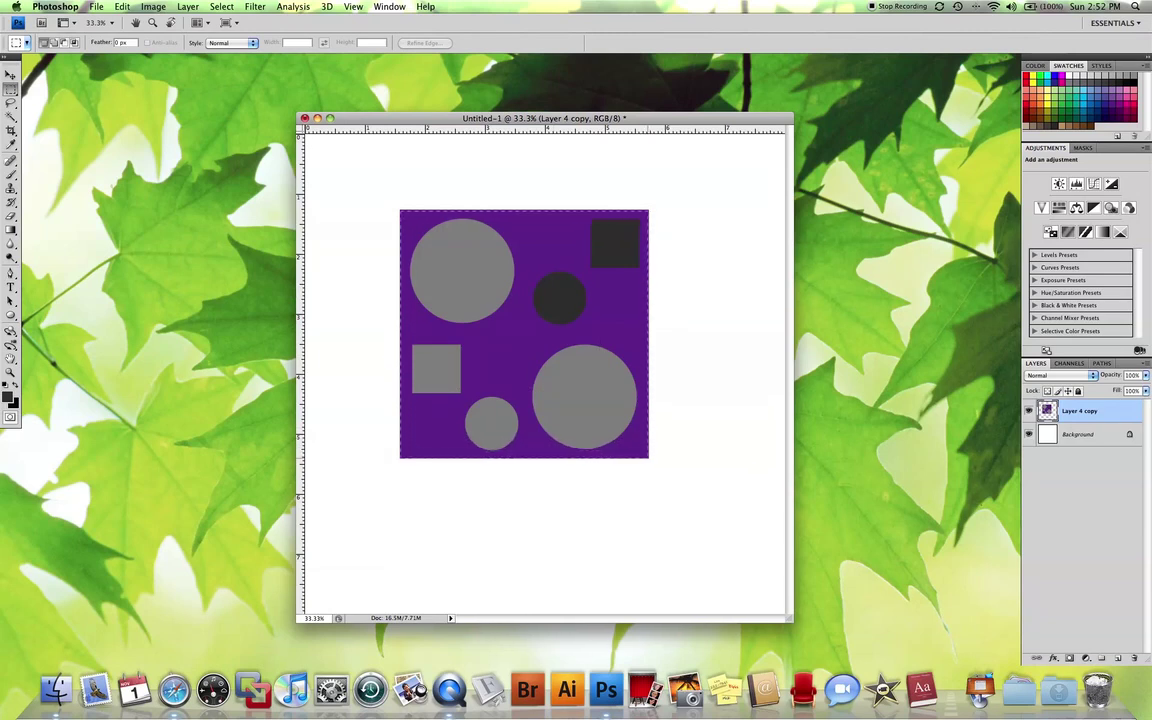
{"action": "left_click_drag", "start_coordinate": [648, 458], "coordinate": [648, 458]}
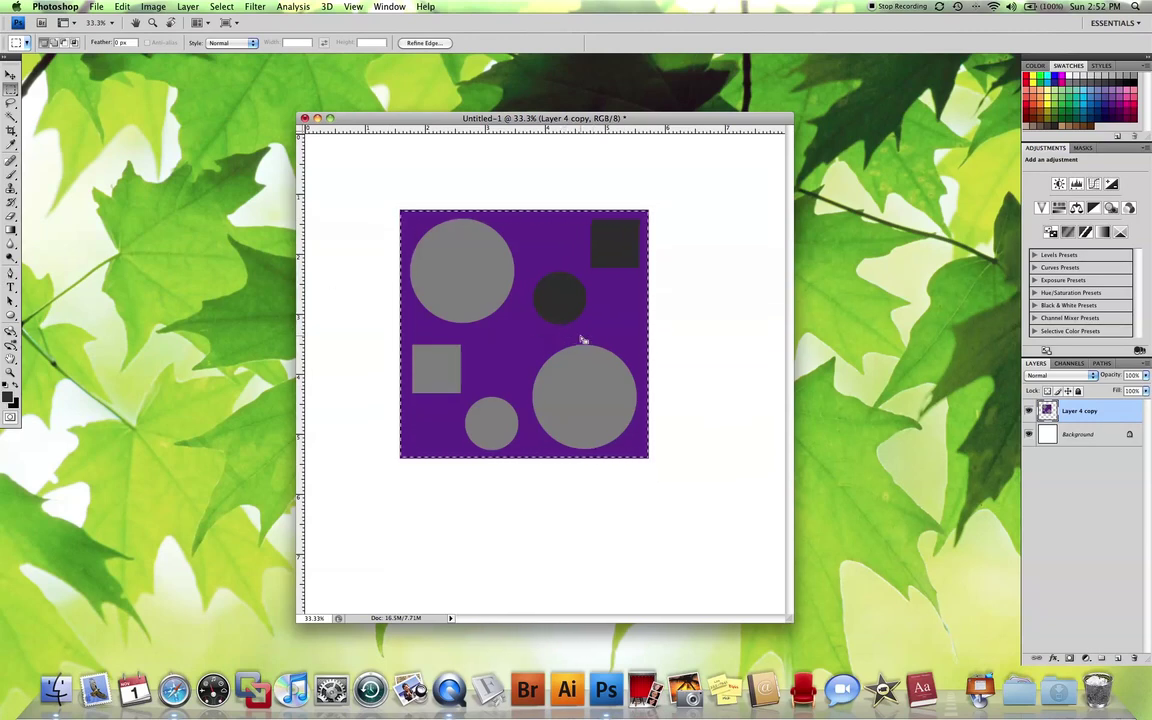
{"action": "left_click", "coordinate": [121, 6]}
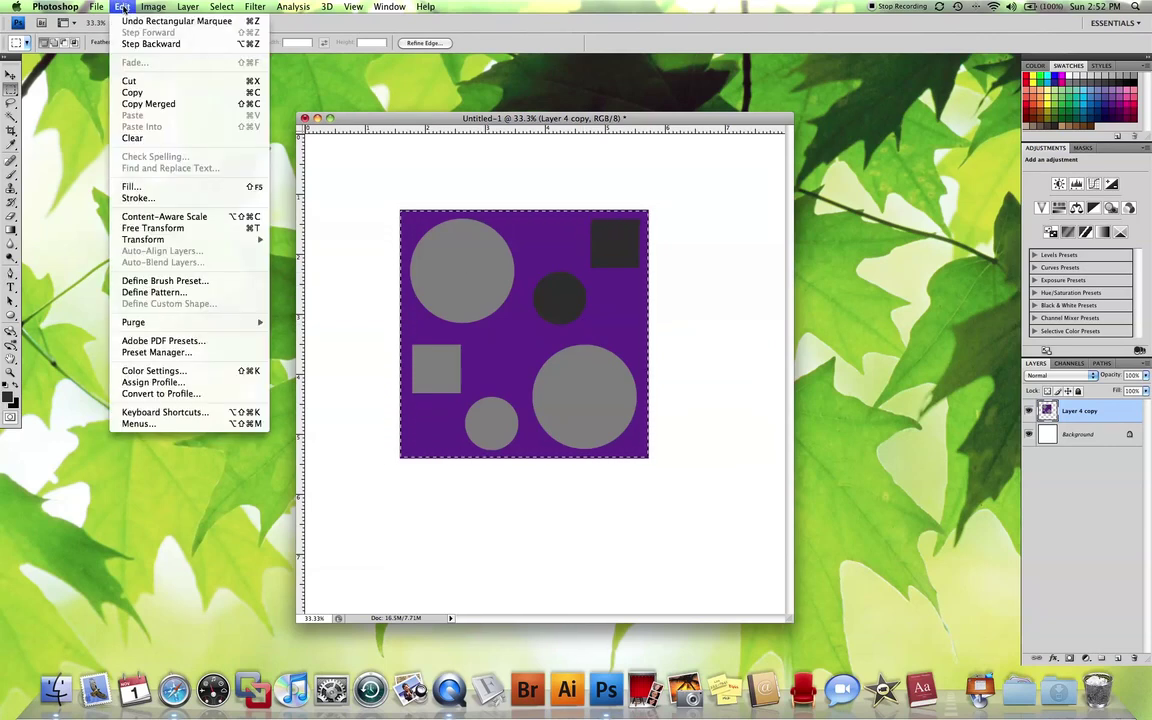
{"action": "left_click", "coordinate": [158, 292]}
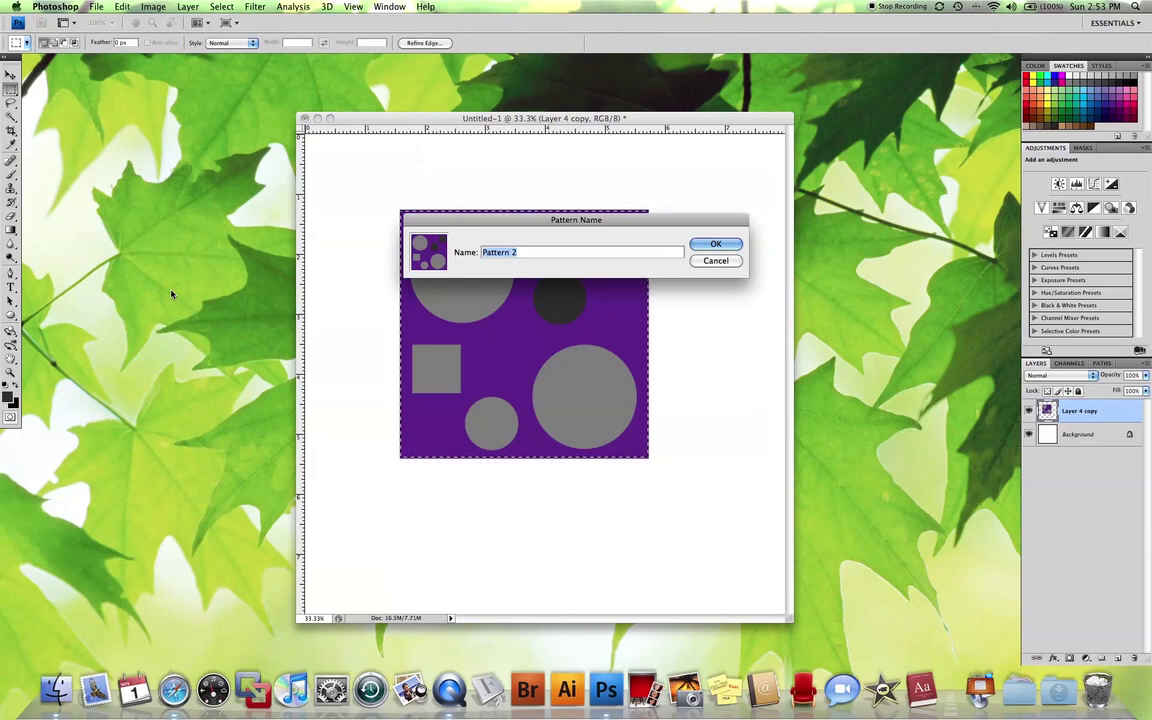
{"action": "type", "text": "dots and squares"}
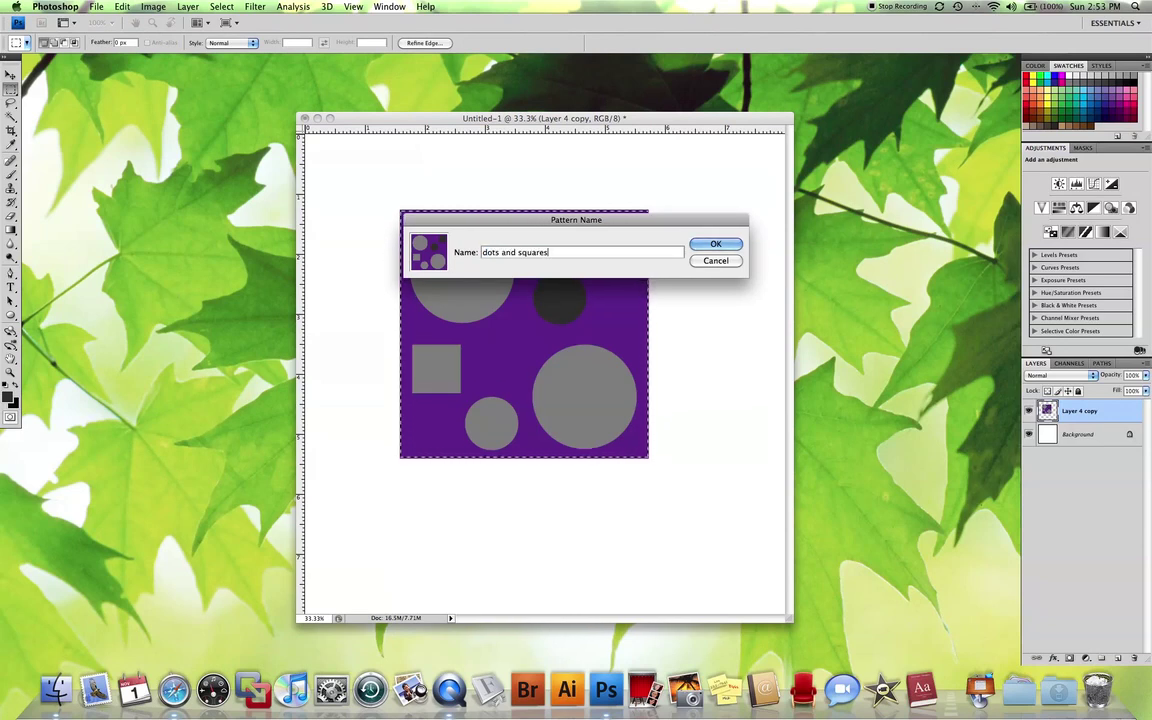
{"action": "left_click", "coordinate": [716, 245]}
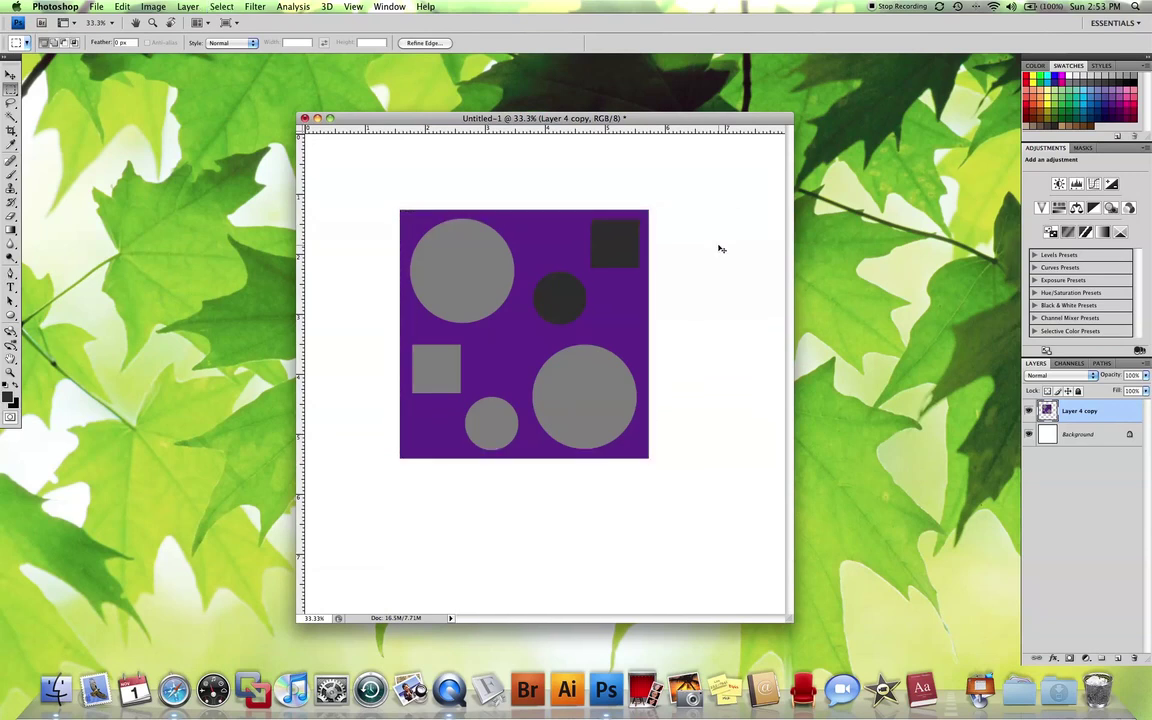
- Deselect, delete the Layer 4 copy tile layer, and add a new empty Layer 1
{"action": "key", "text": "super+d"}
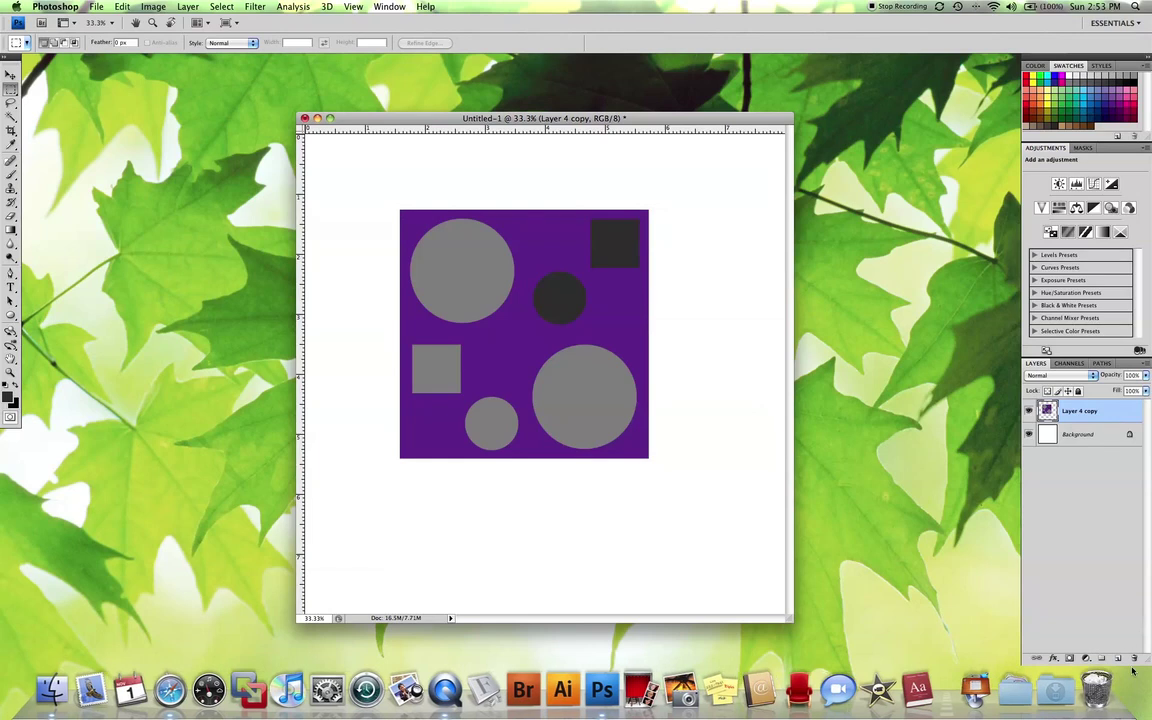
{"action": "key", "text": "BackSpace"}
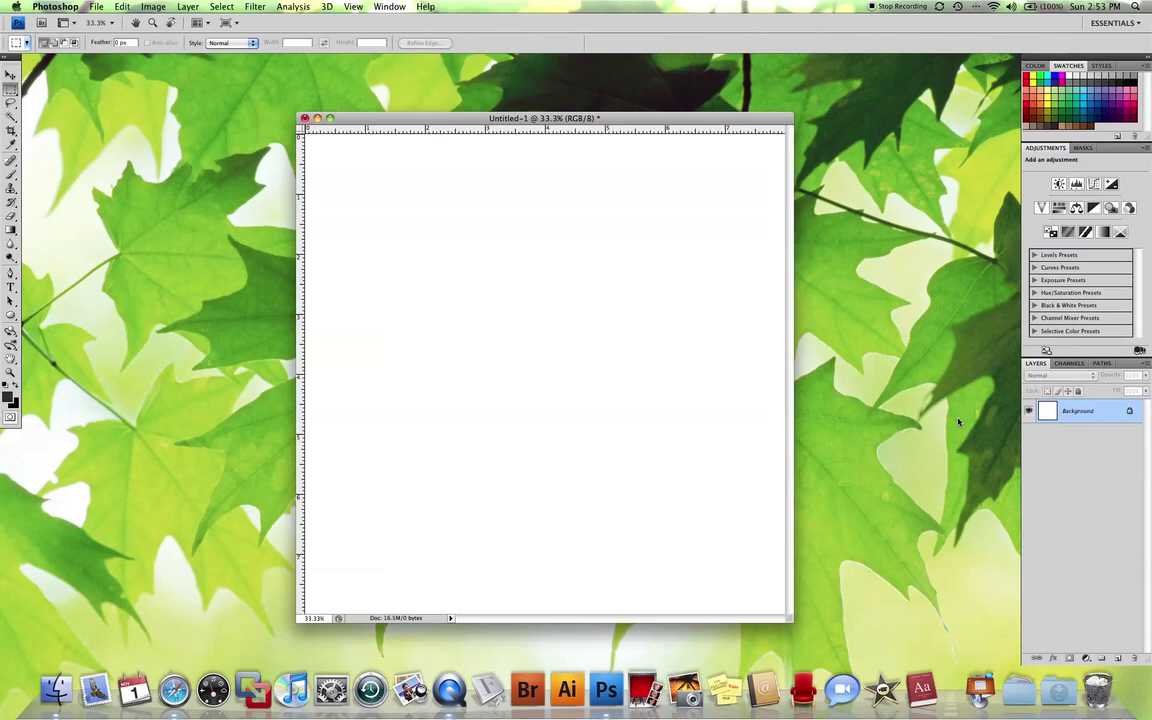
{"action": "key", "text": "super+shift+alt+n"}
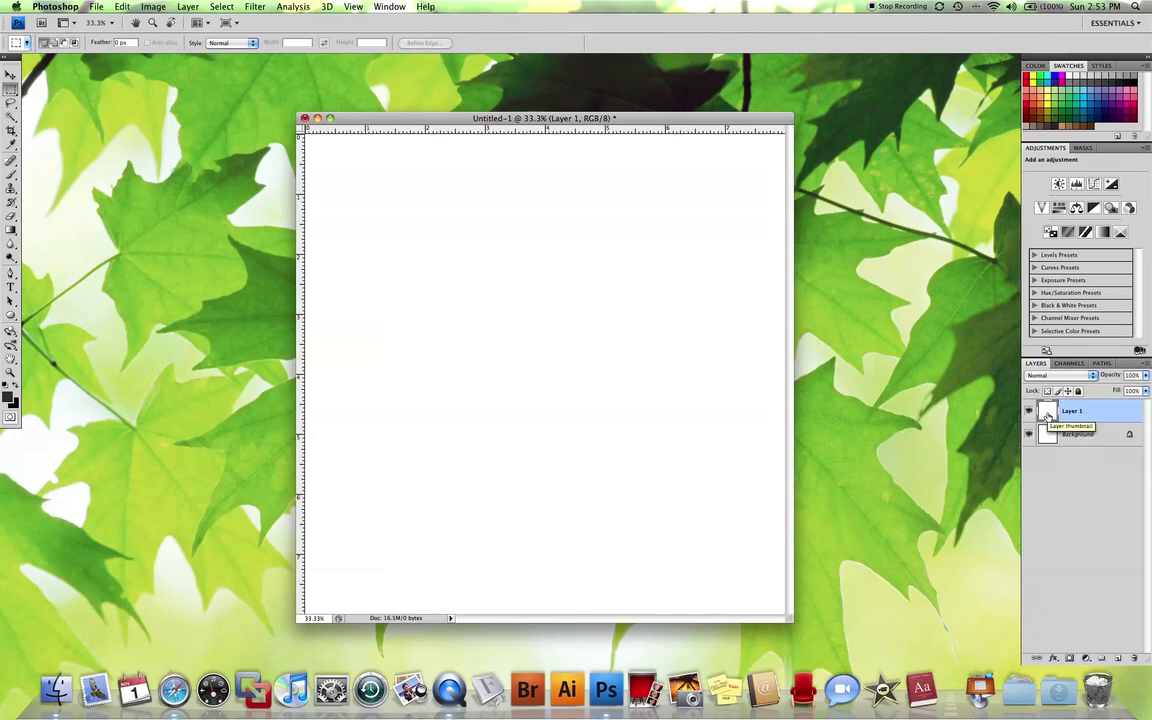
- Give Layer 1 a Pattern Overlay of the 'dots and squares' pattern at 23% scale
{"action": "left_click", "coordinate": [1053, 660]}
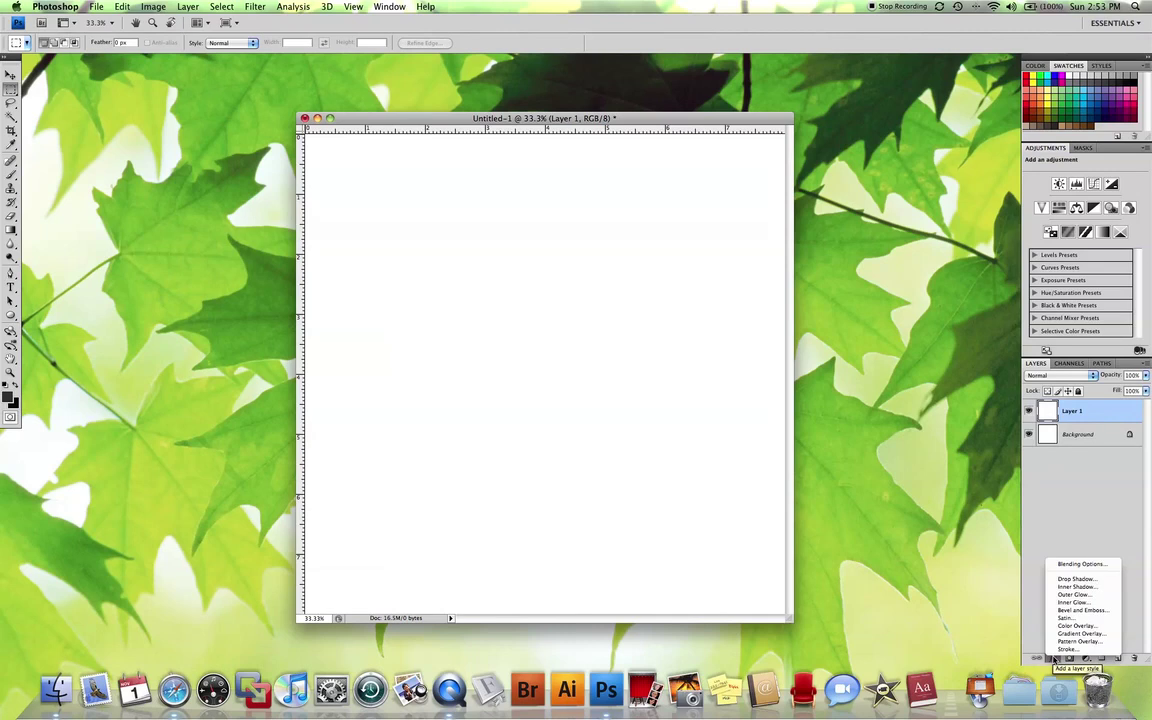
{"action": "left_click", "coordinate": [1070, 642]}
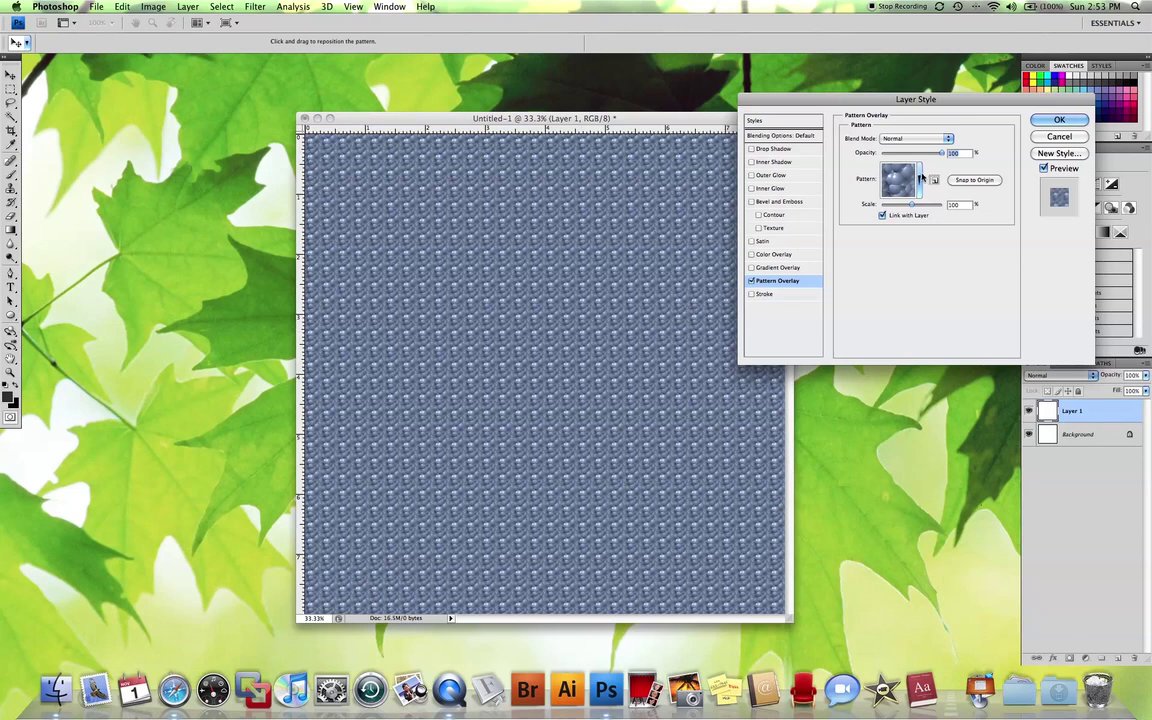
{"action": "left_click", "coordinate": [920, 181]}
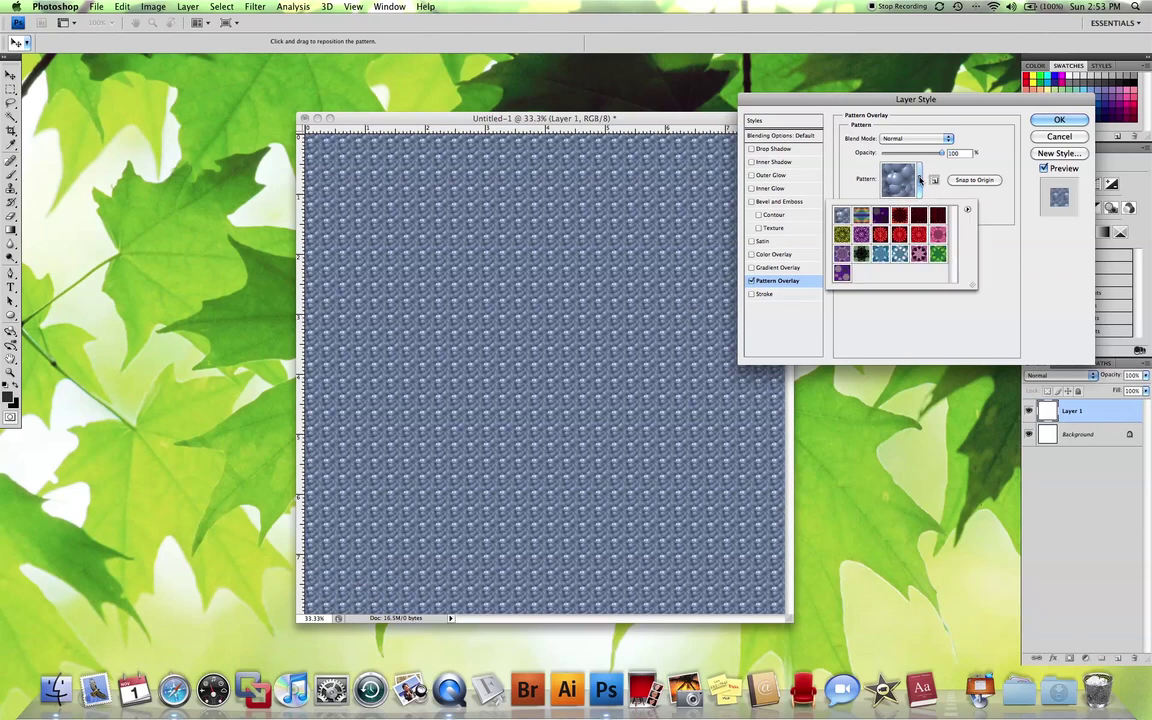
{"action": "left_click", "coordinate": [842, 273]}
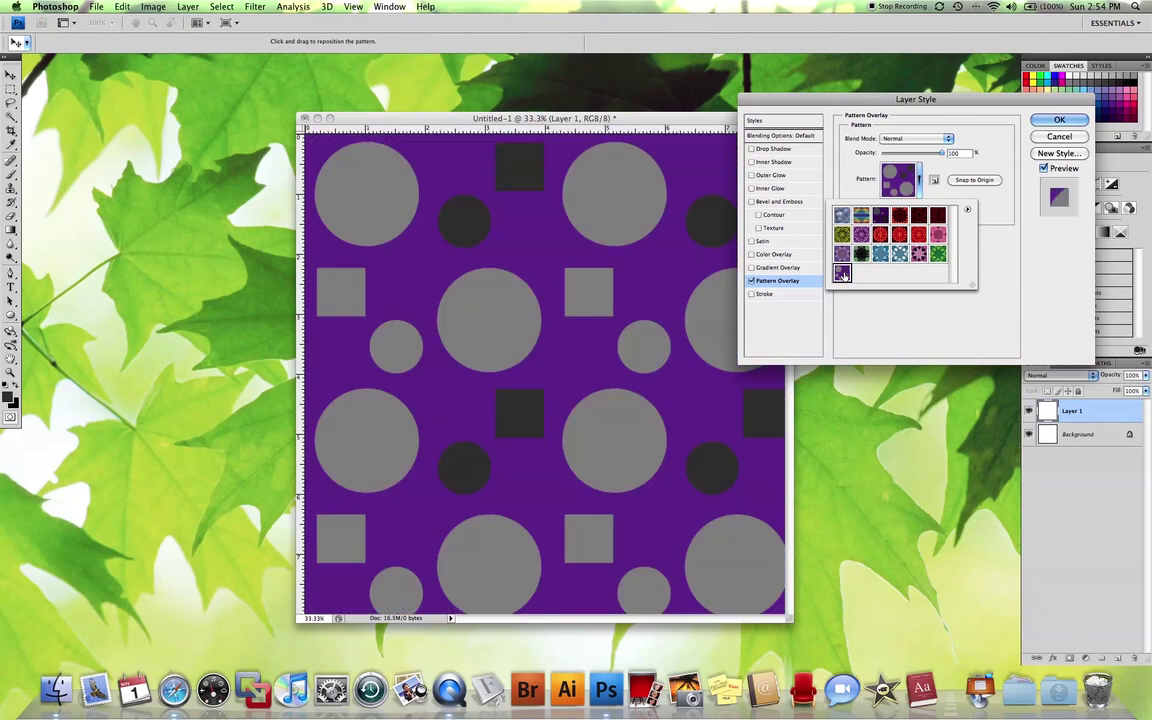
{"action": "left_click", "coordinate": [980, 252]}
{"action": "left_click_drag", "start_coordinate": [913, 205], "coordinate": [889, 216]}
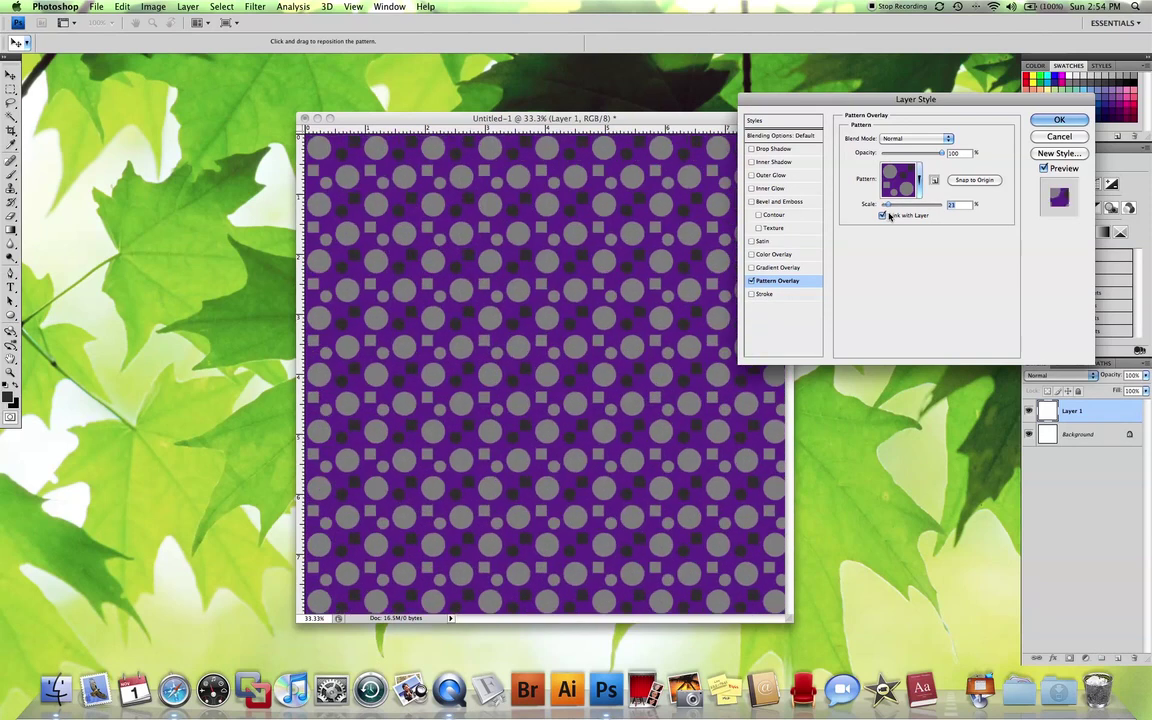
{"action": "left_click", "coordinate": [1060, 121]}
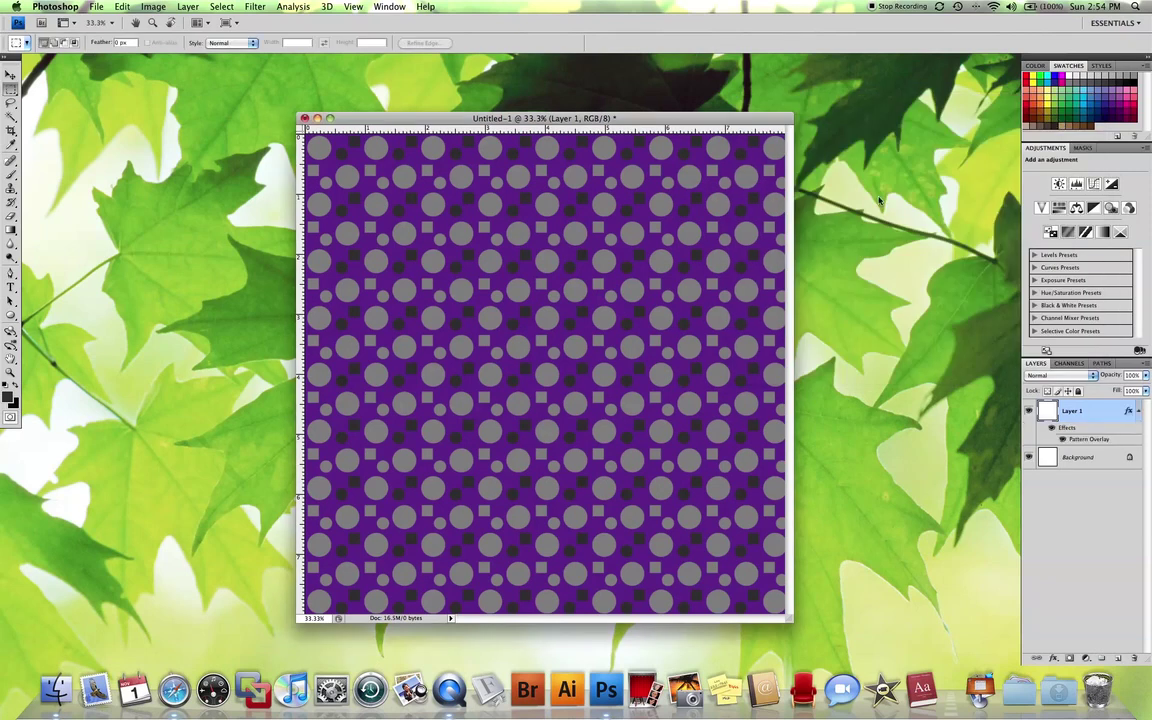